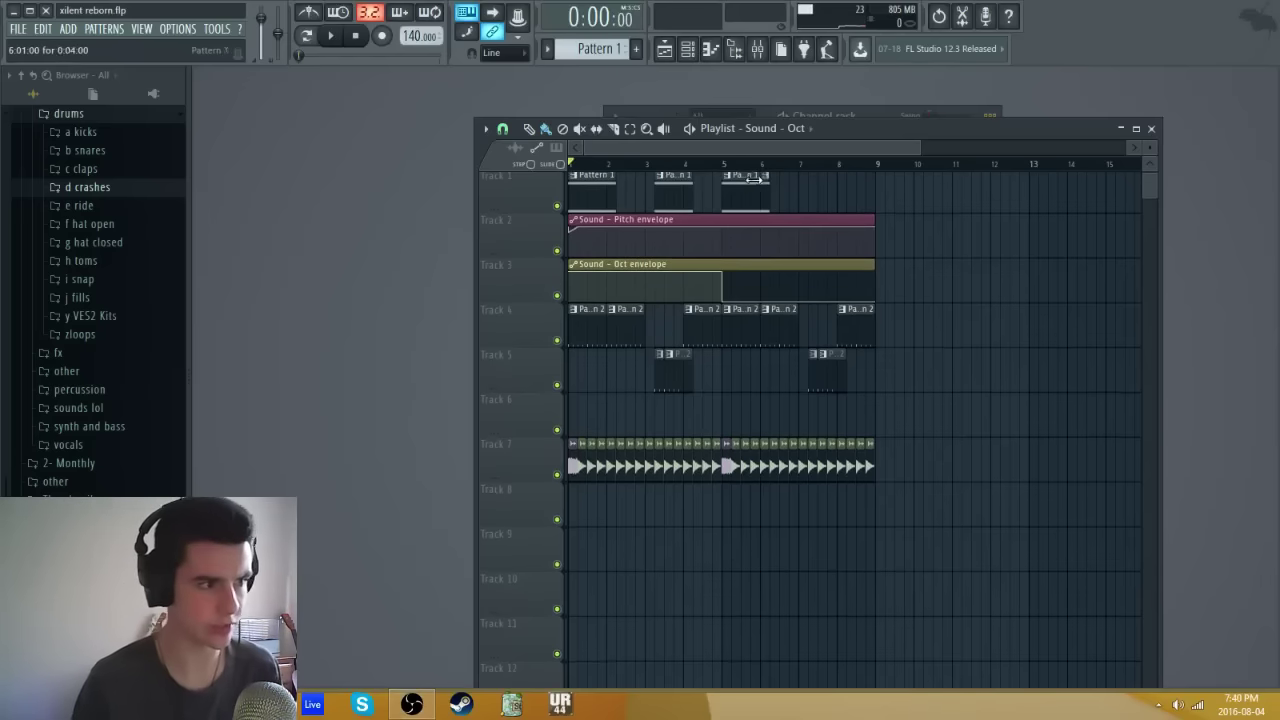
# Reposition the Sound pitch envelope clip on Track 2 to start at bar 5 and play the arrangement from there.
pyautogui.press('space')
pyautogui.scroll(3, 683, 163)
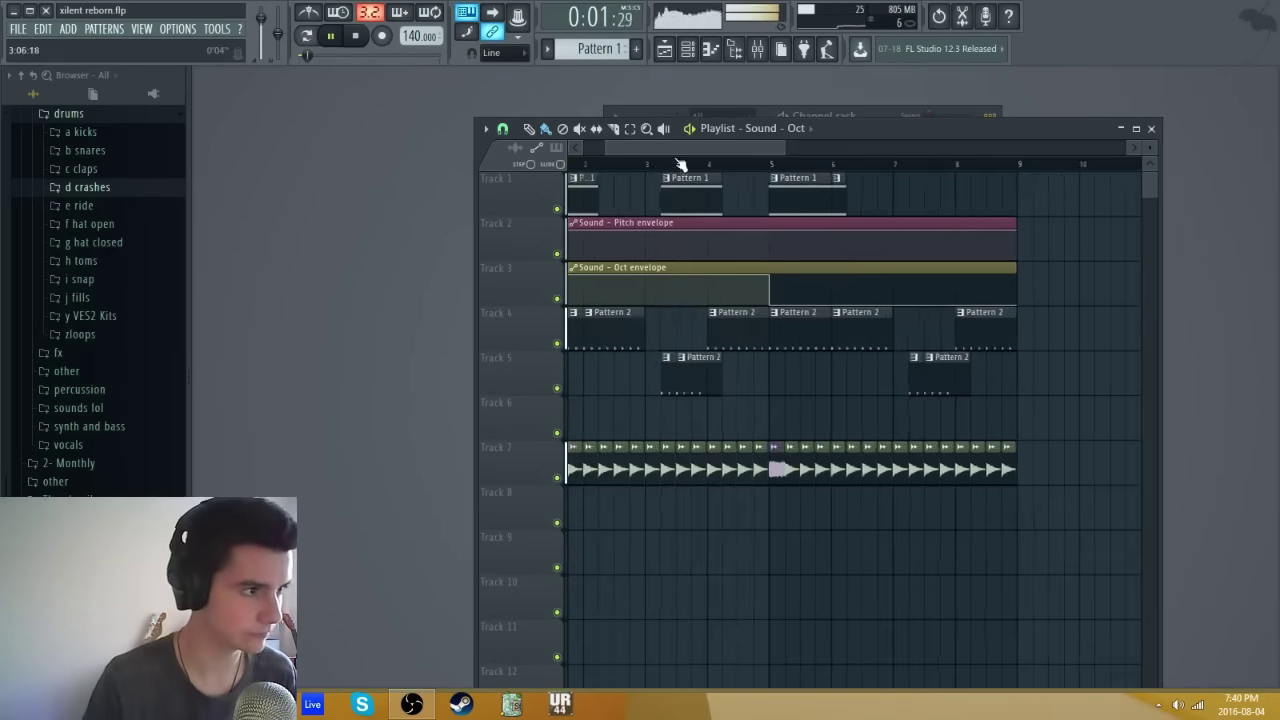
pyautogui.click(742, 222)
pyautogui.rightClick(742, 221)
pyautogui.click(860, 222)
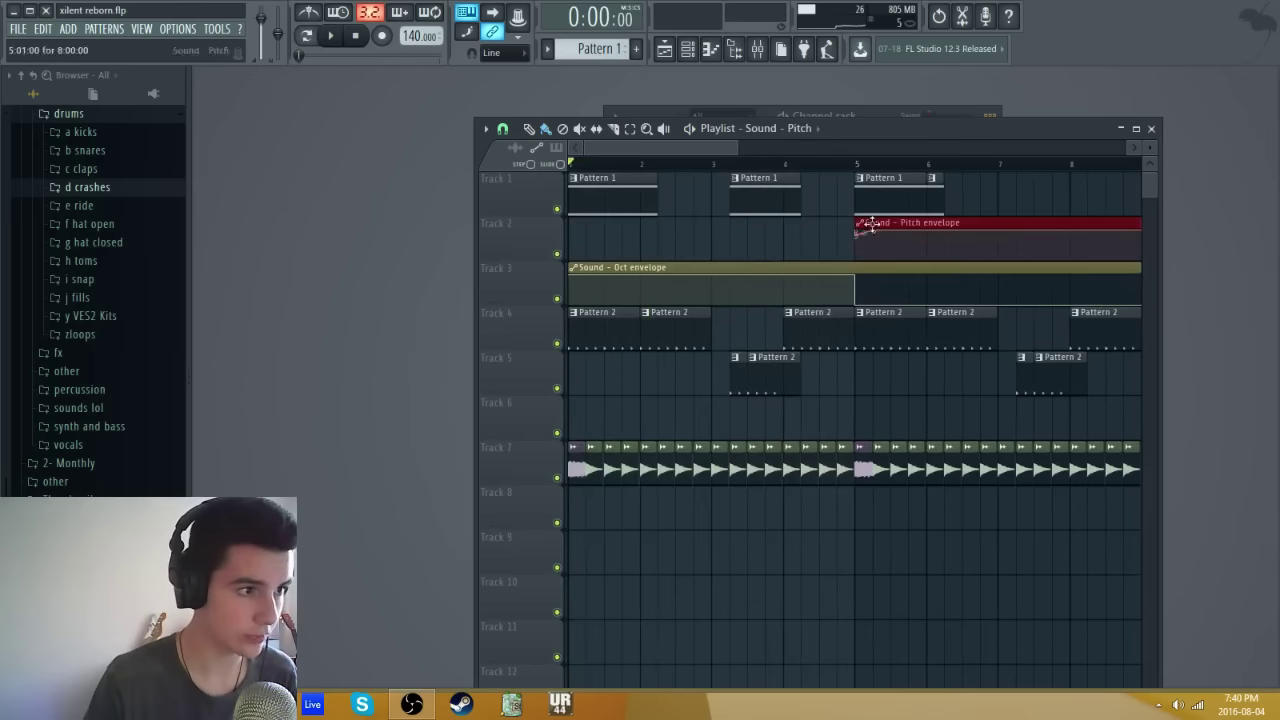
pyautogui.scroll(-2, 867, 178)
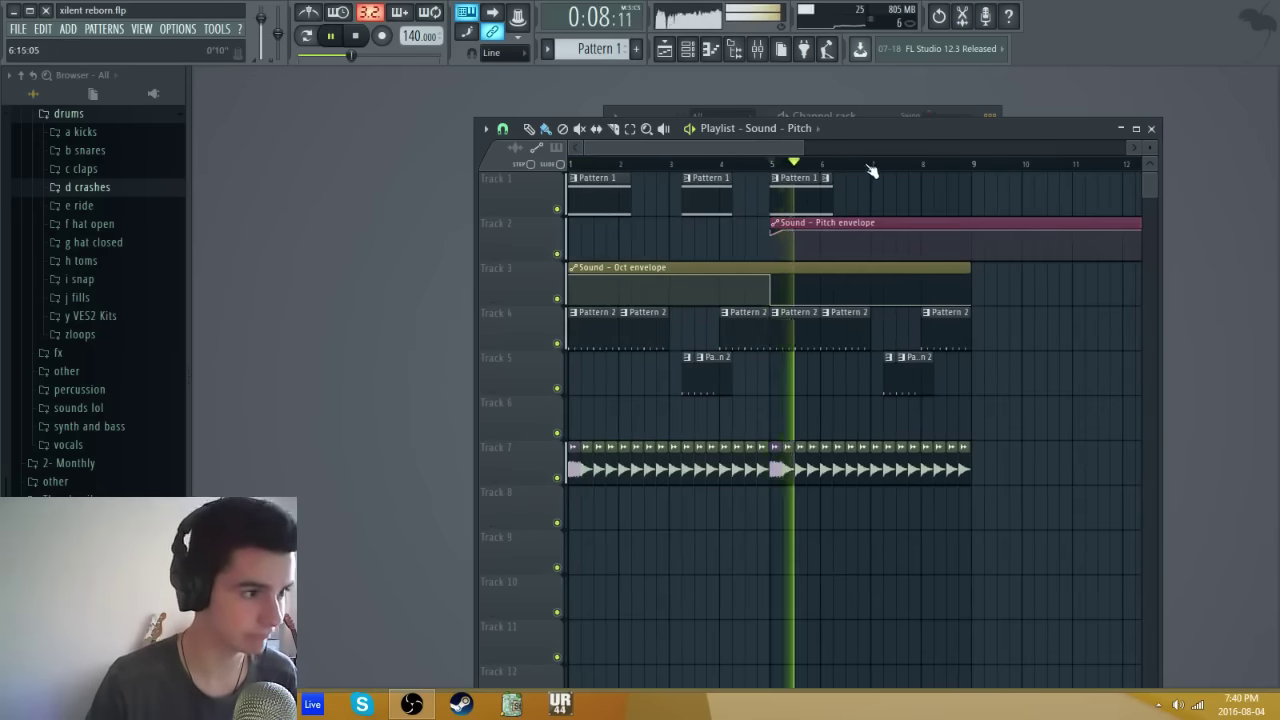
pyautogui.scroll(2, 880, 170)
pyautogui.scroll(-2, 880, 172)
pyautogui.press('space')
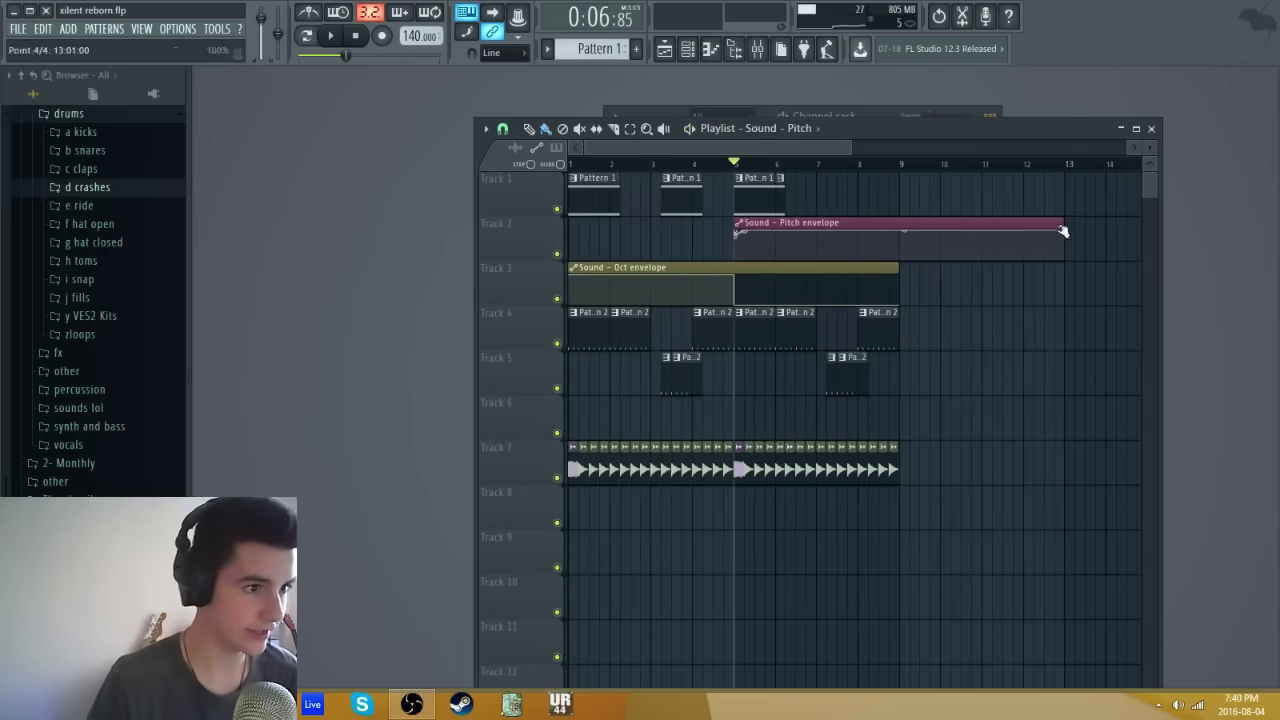
pyautogui.click(632, 166)
# Open the Sound channel's Massive synth from the channel rack.
pyautogui.press('F6')
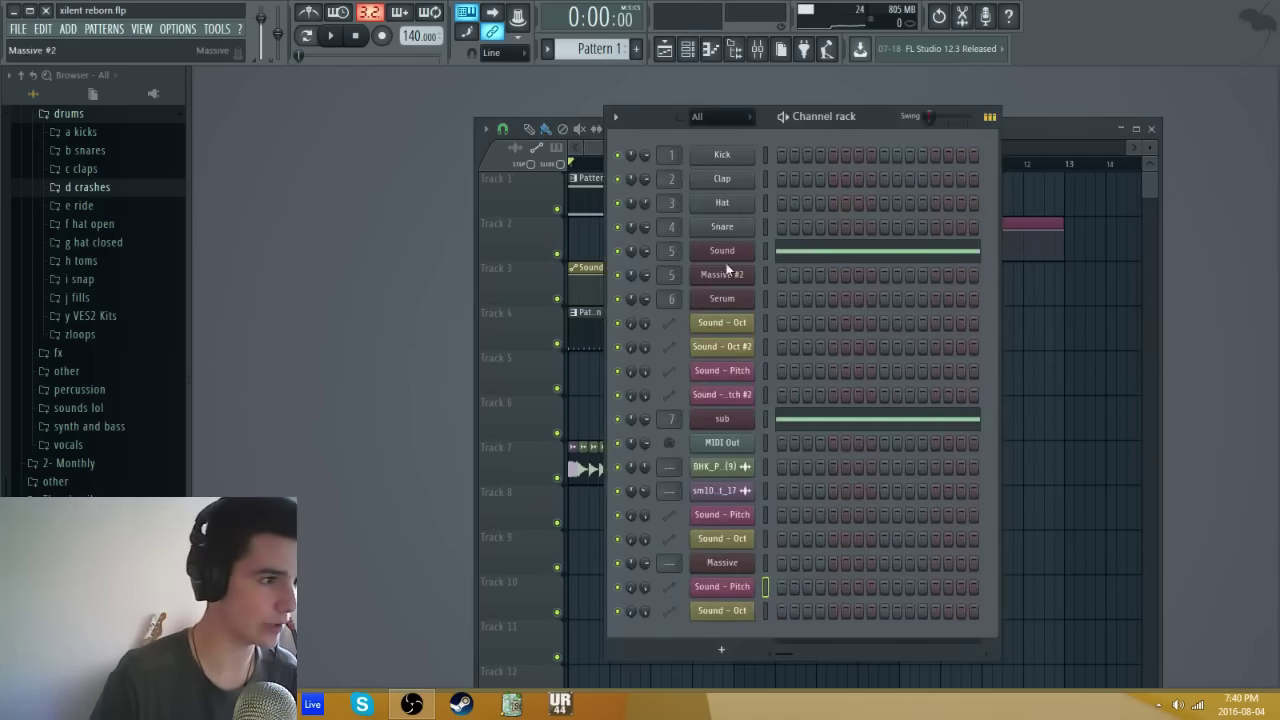
pyautogui.click(722, 250)
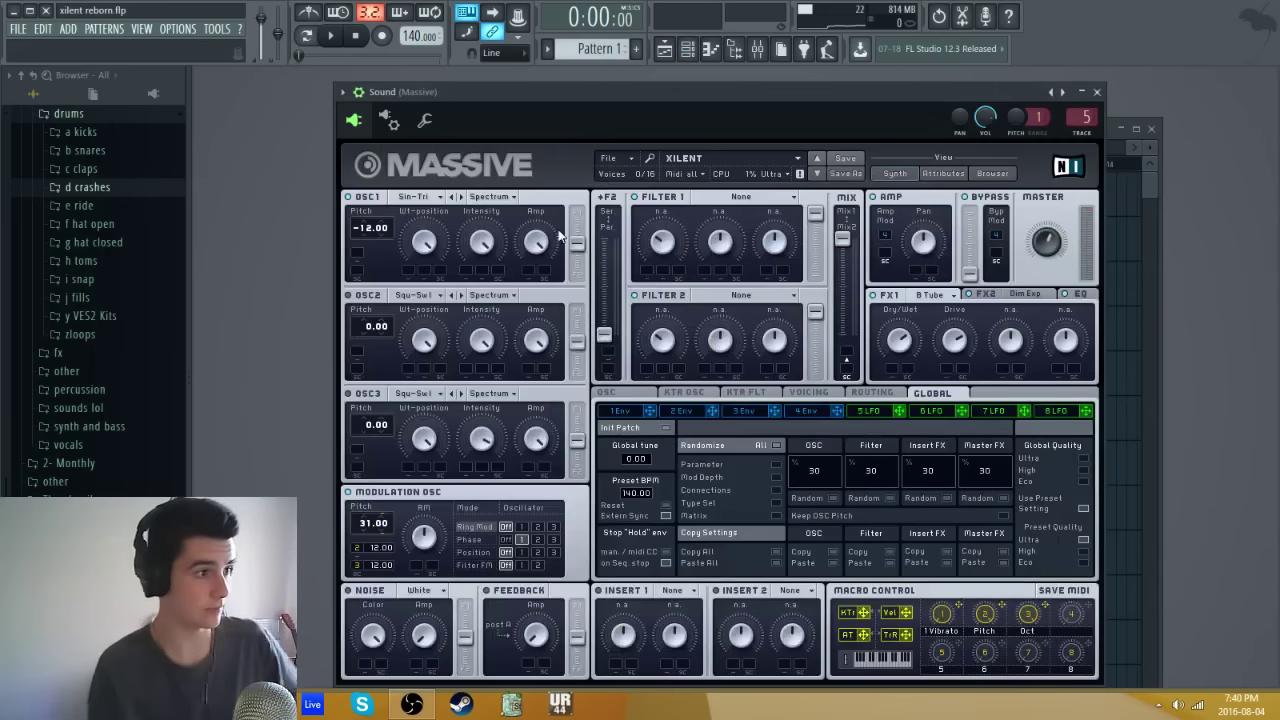
pyautogui.click(610, 158)
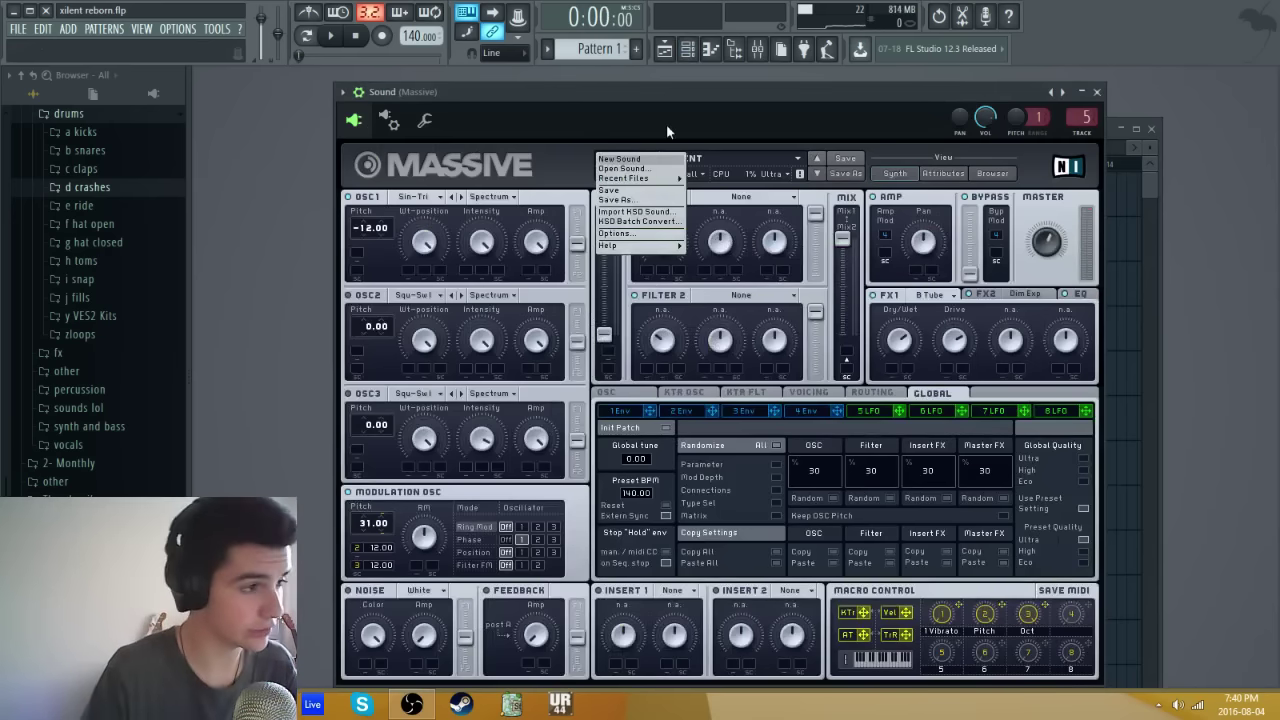
pyautogui.click(567, 143)
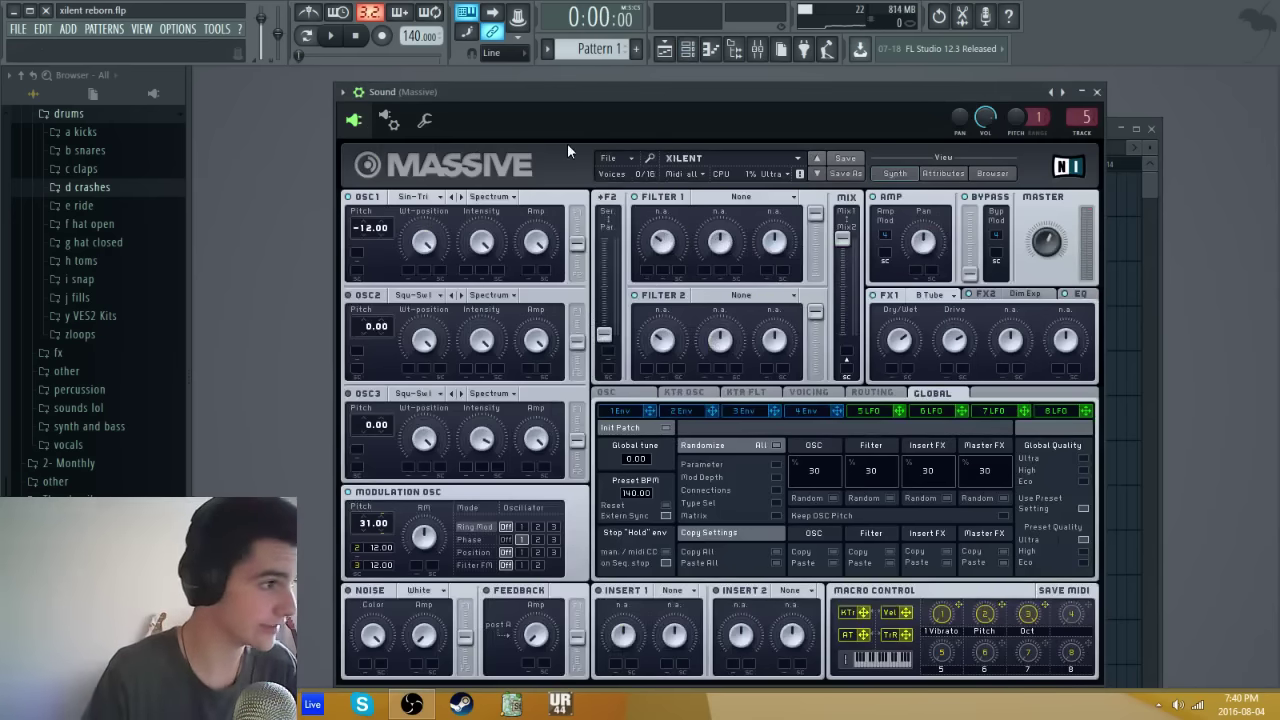
# Review OSC1's wavetable and intensity settings, and display the modulation oscillator's Phase modulation of oscillator 1.
pyautogui.click(420, 198)
pyautogui.click(488, 250)
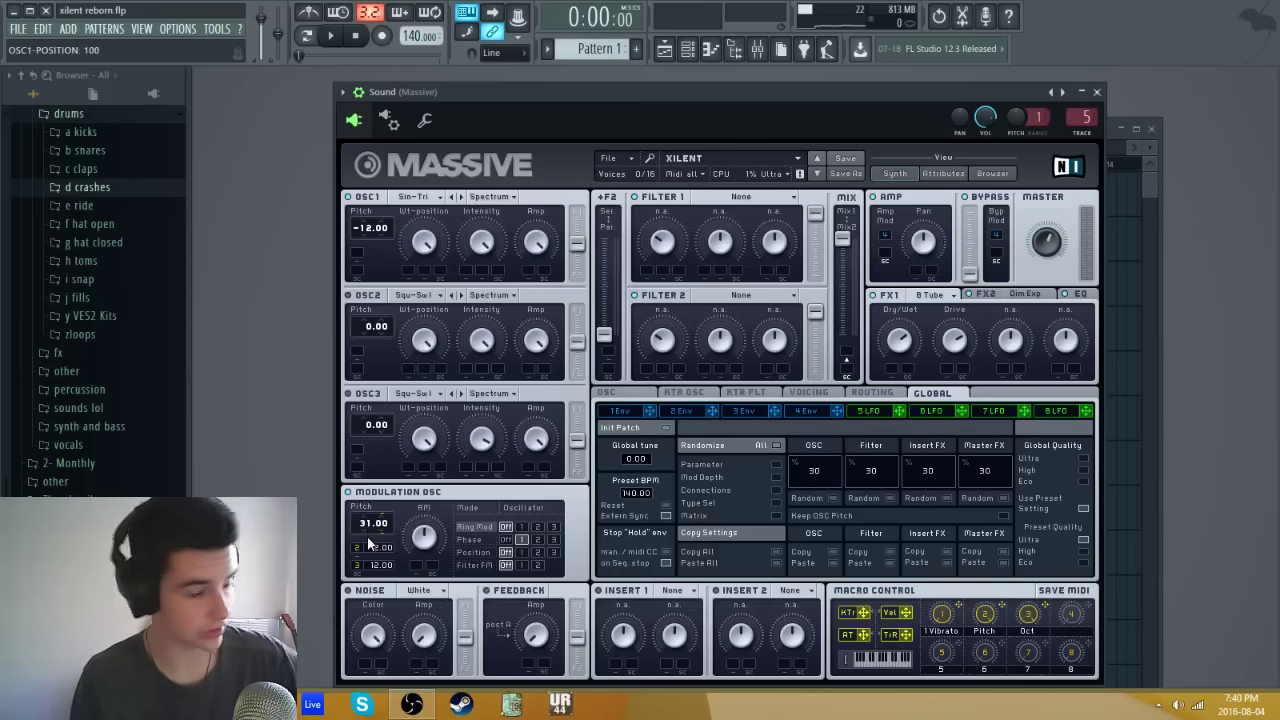
pyautogui.click(522, 540)
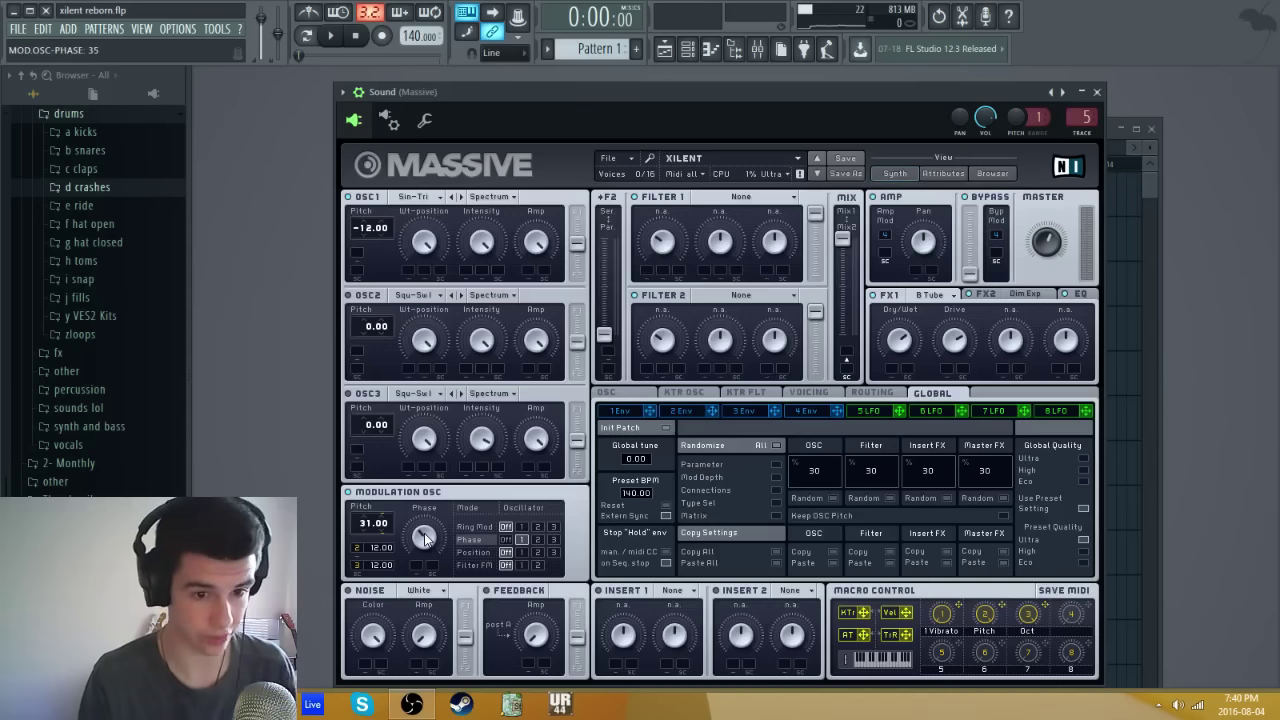
# Select B Tube as Massive's FX1 effect and check its dry/wet and drive amounts.
pyautogui.click(930, 296)
pyautogui.click(968, 459)
pyautogui.click(897, 336)
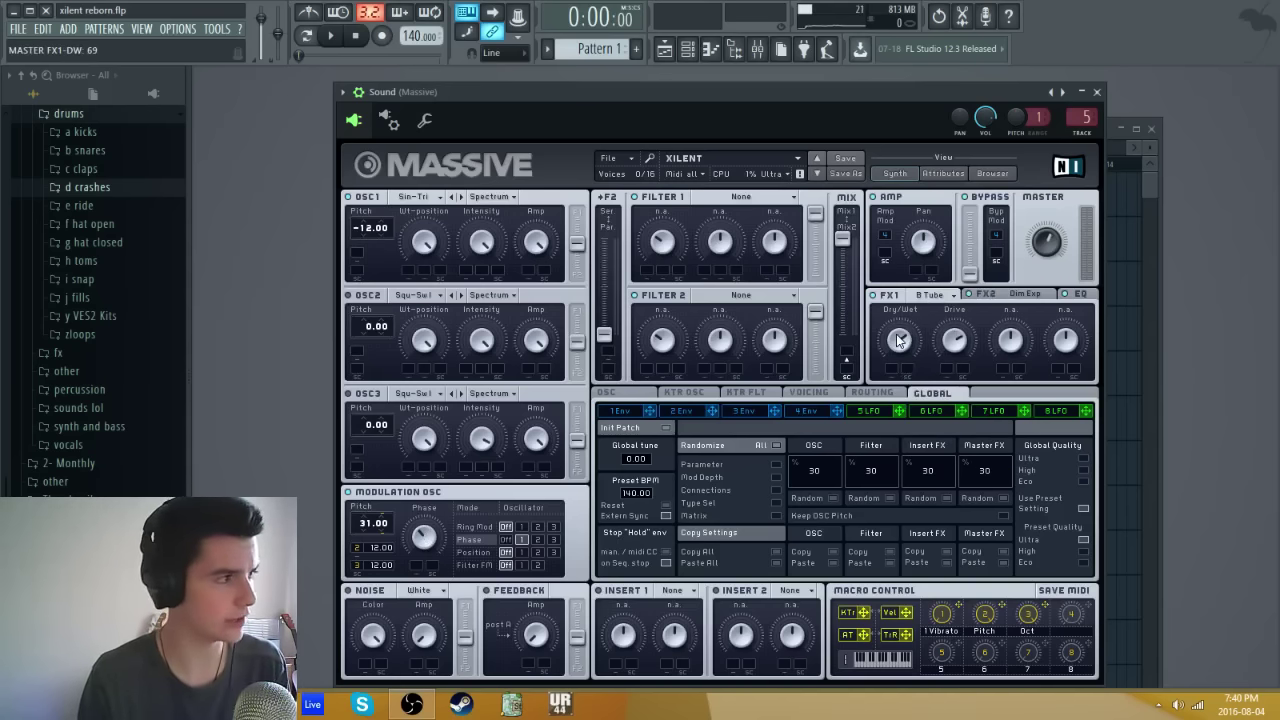
pyautogui.click(955, 340)
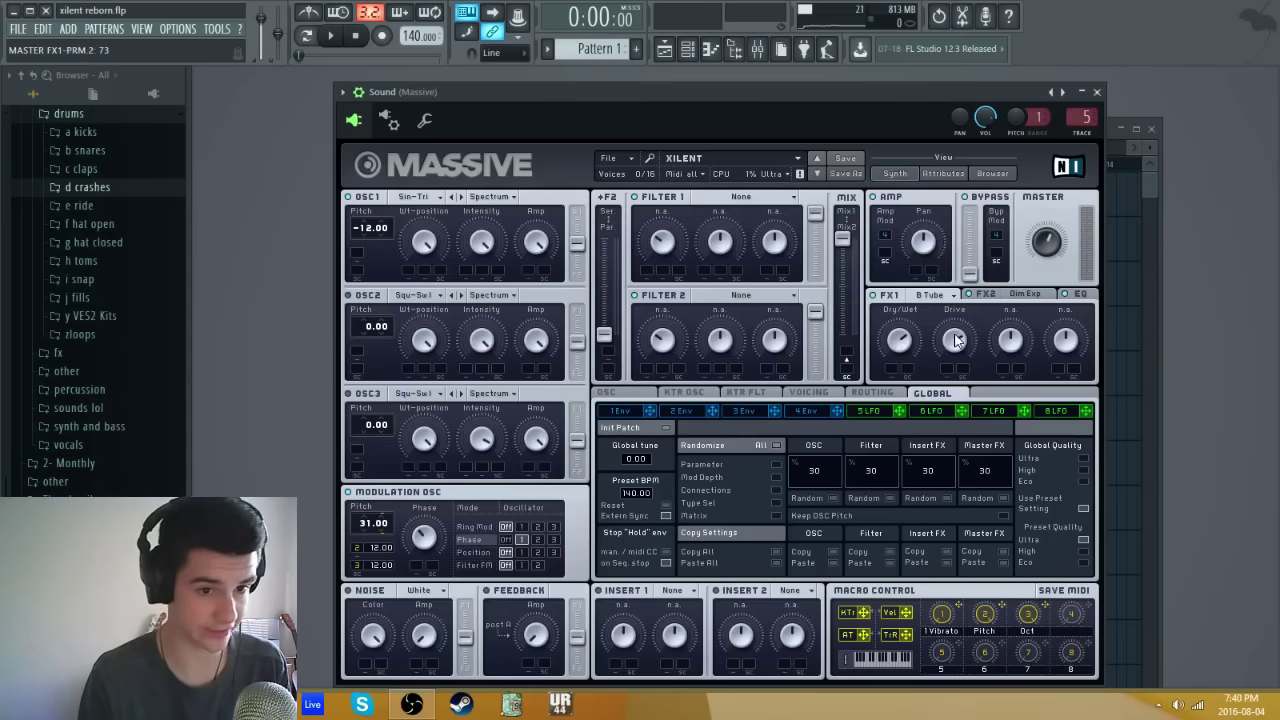
# Select Dimension Expander as Massive's FX2 effect and display the EQ settings.
pyautogui.click(1020, 298)
pyautogui.click(1025, 297)
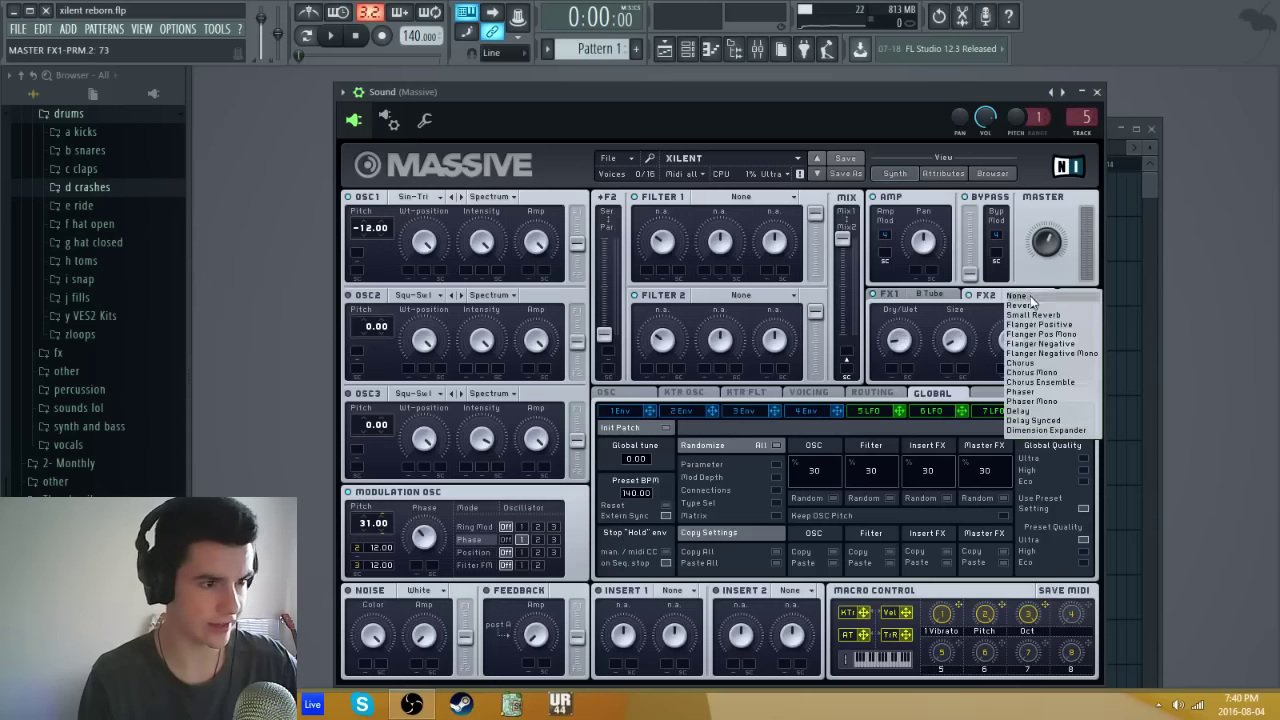
pyautogui.click(1028, 433)
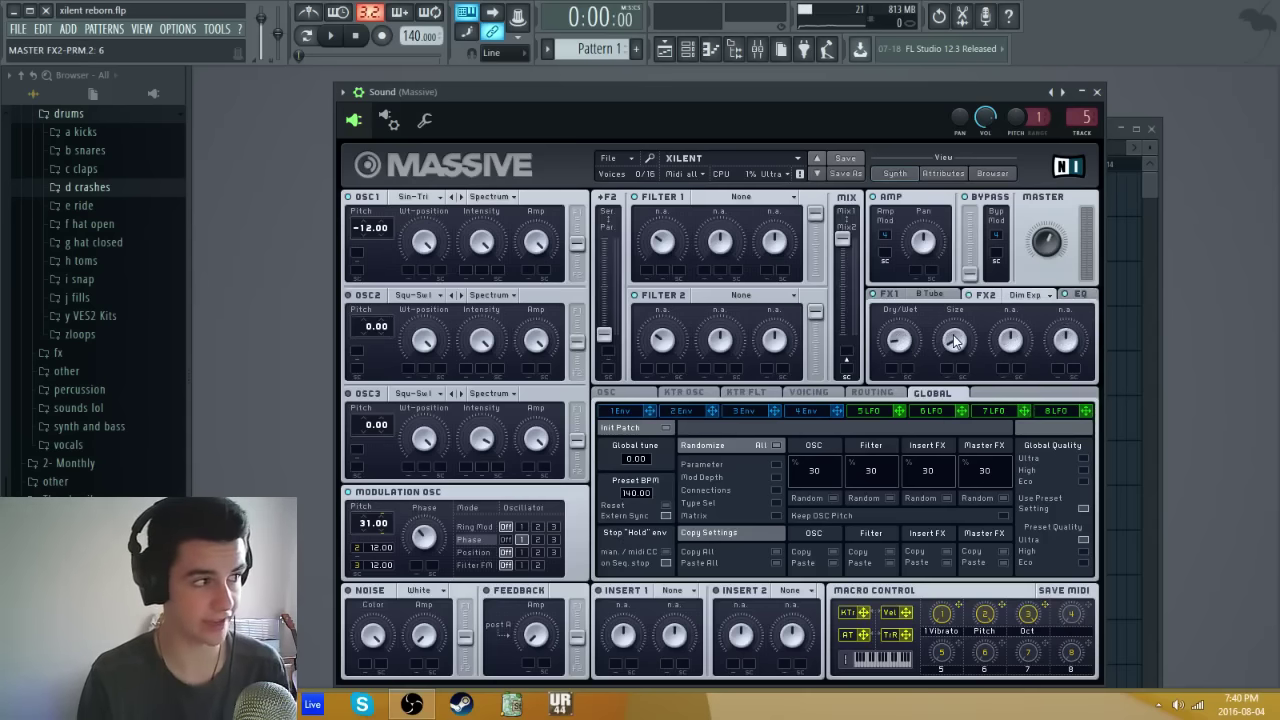
pyautogui.click(1082, 294)
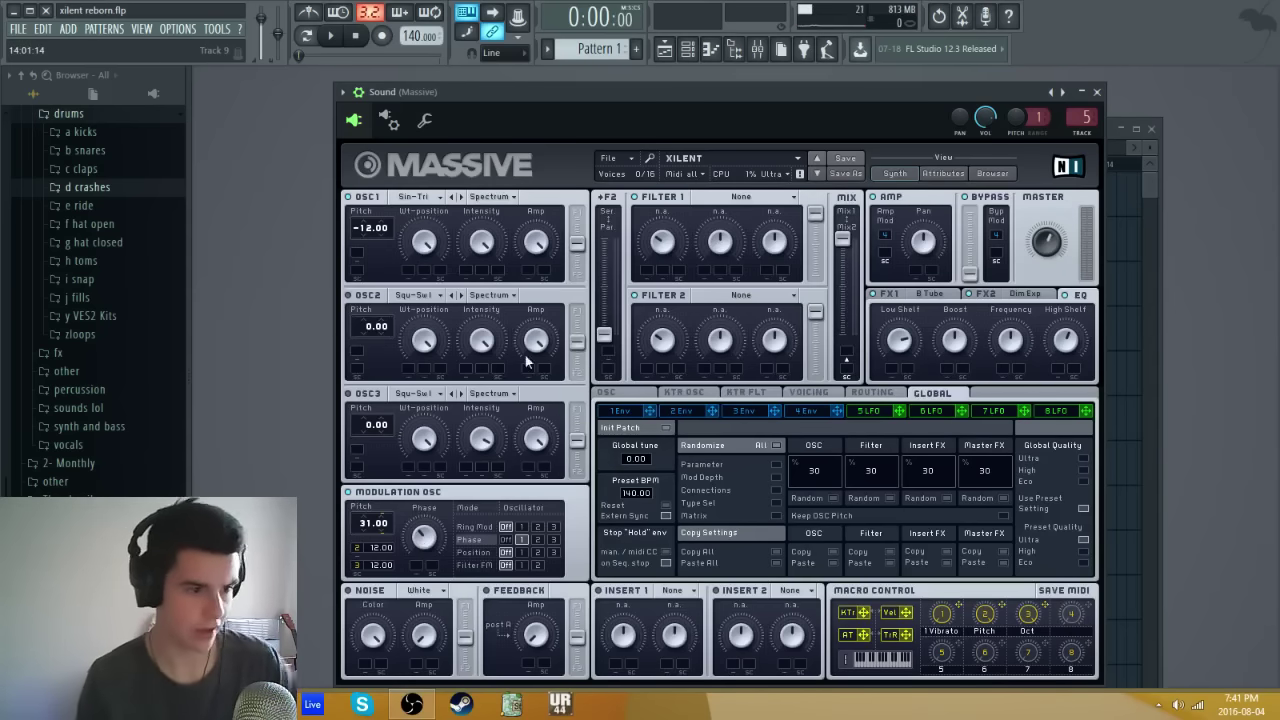
# Delete the Sound Oct and Pitch envelope clips from the playlist.
pyautogui.click(664, 49)
pyautogui.rightClick(880, 288)
pyautogui.rightClick(751, 246)
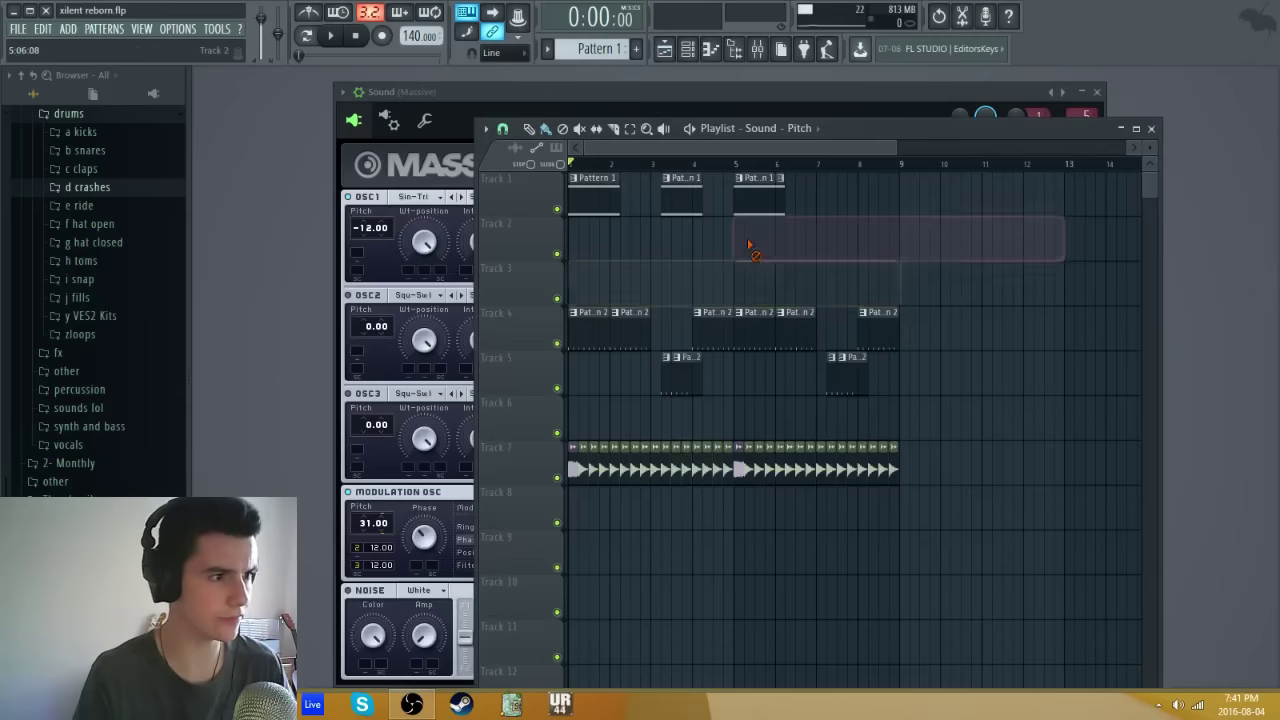
# Create an automation clip for Massive's Pitch macro as the last tweaked parameter.
pyautogui.click(775, 100)
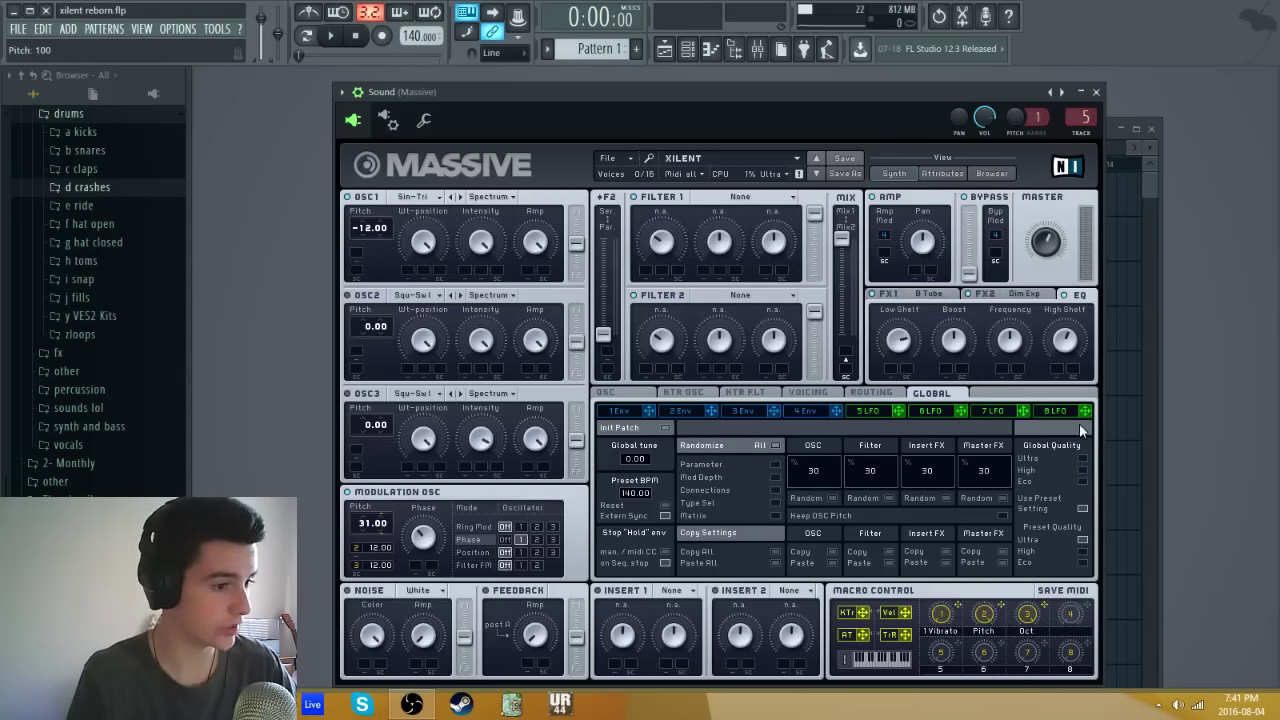
pyautogui.click(217, 28)
pyautogui.moveTo(282, 191)
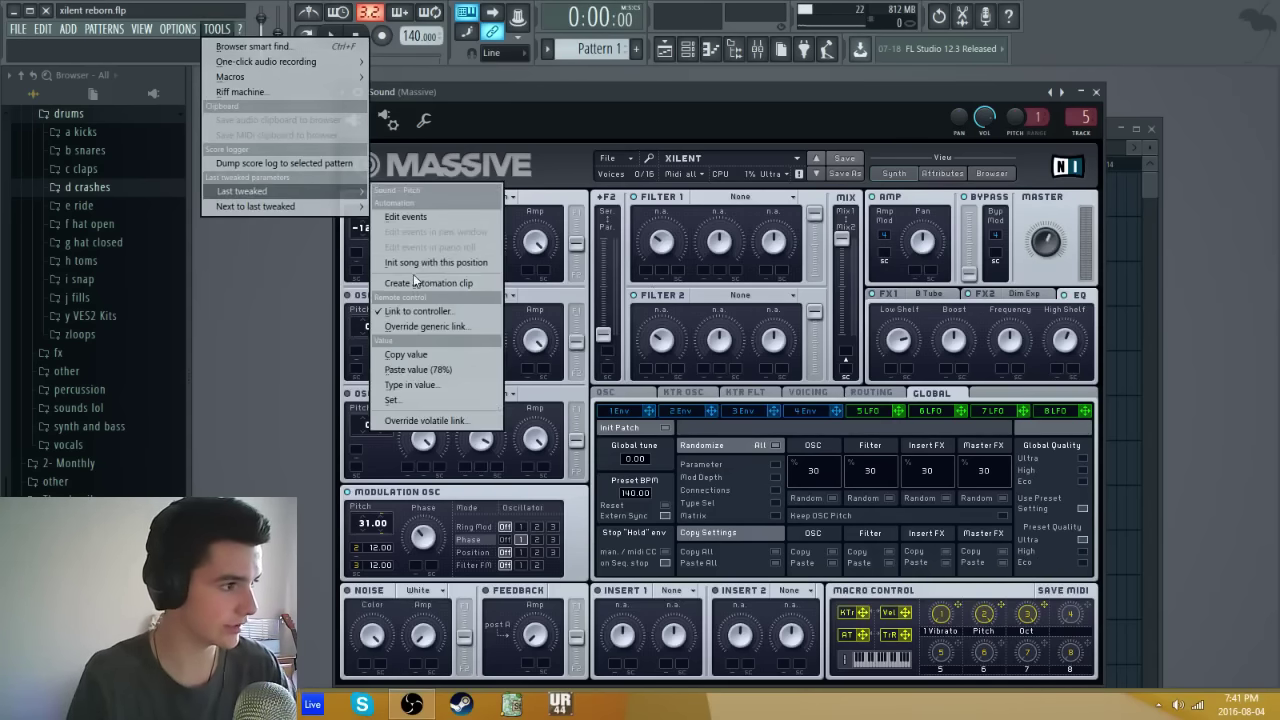
pyautogui.click(413, 276)
# Shape the start of the pitch envelope into a rise reaching 100% at 1:05:00, and play it back.
pyautogui.scroll(3, 646, 152)
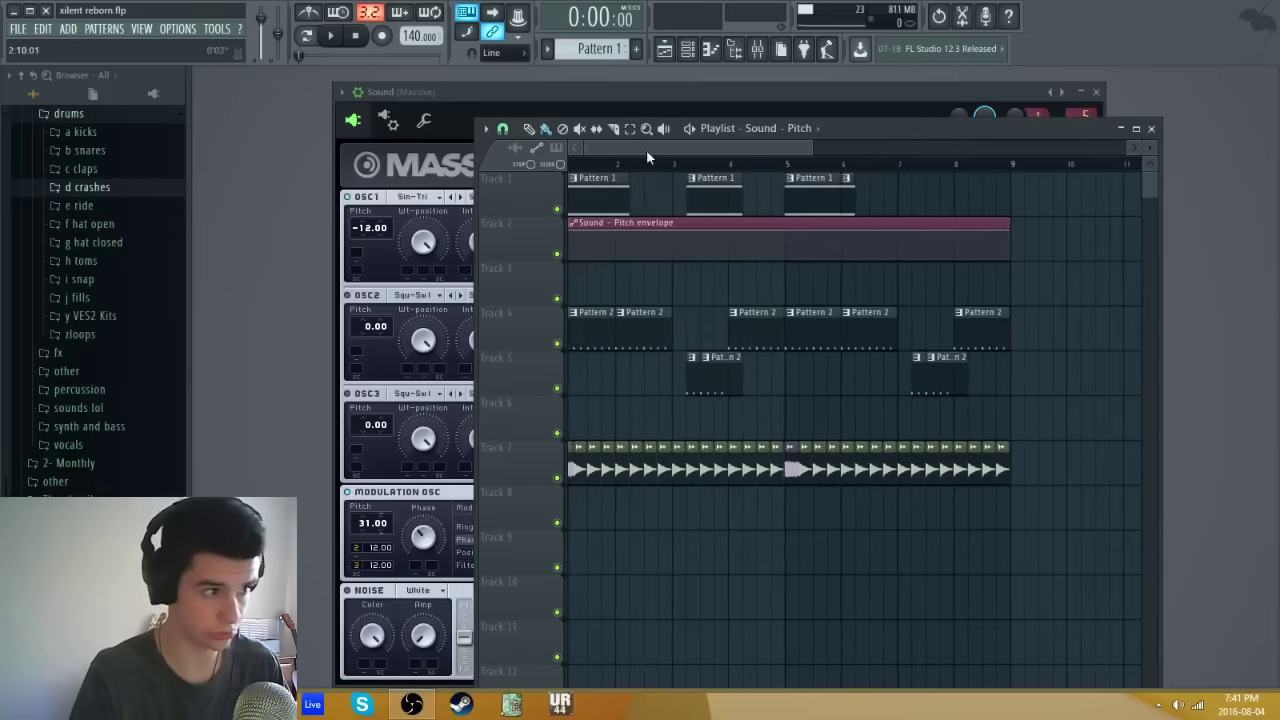
pyautogui.scroll(3, 594, 242)
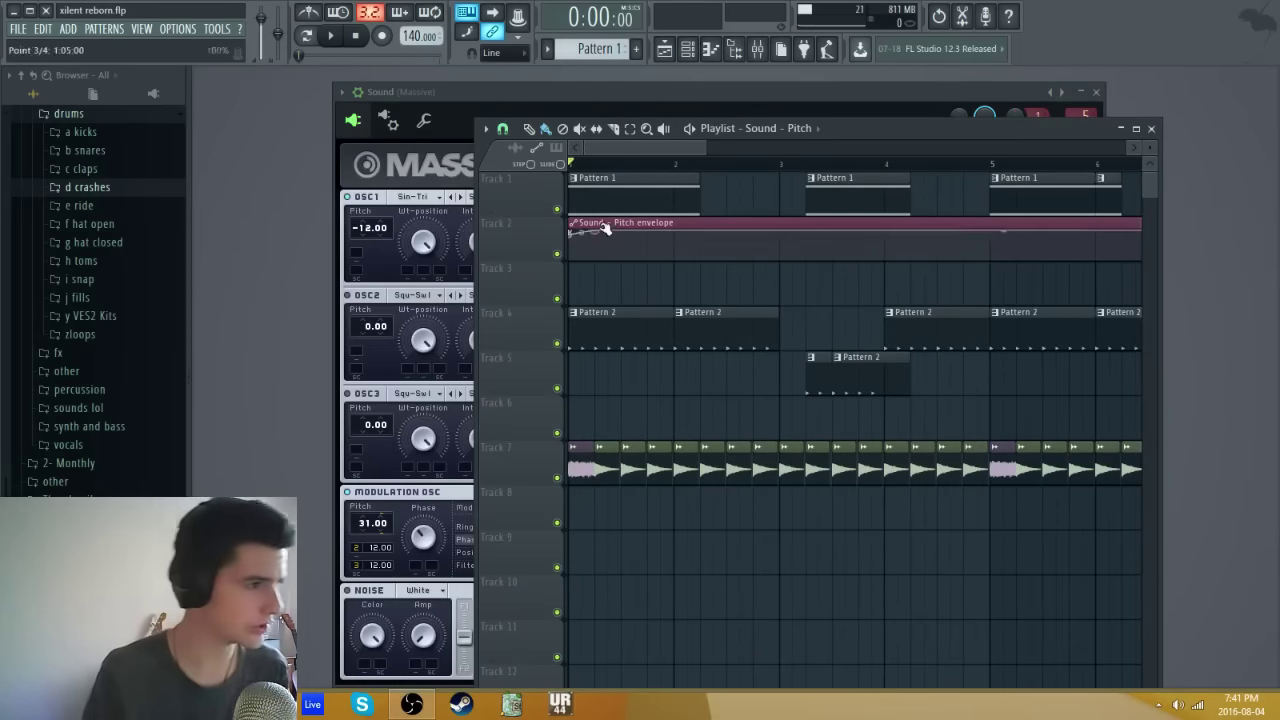
pyautogui.scroll(2, 600, 243)
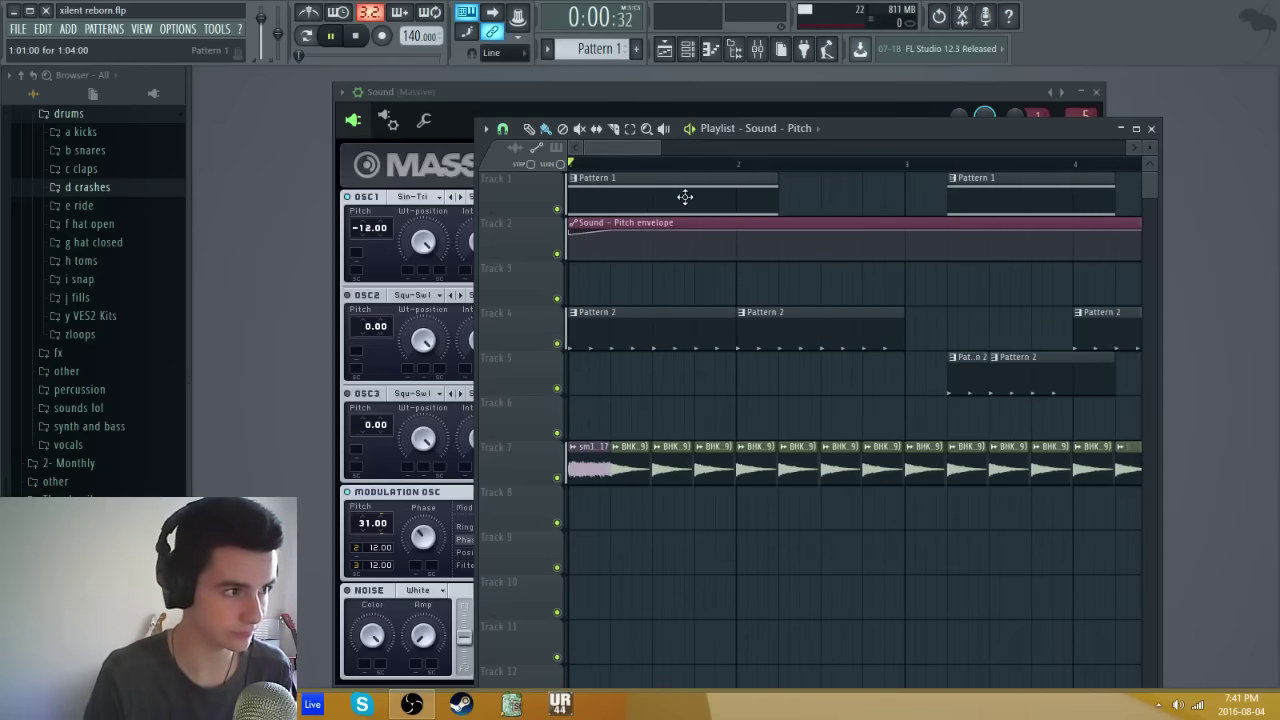
pyautogui.press('space')
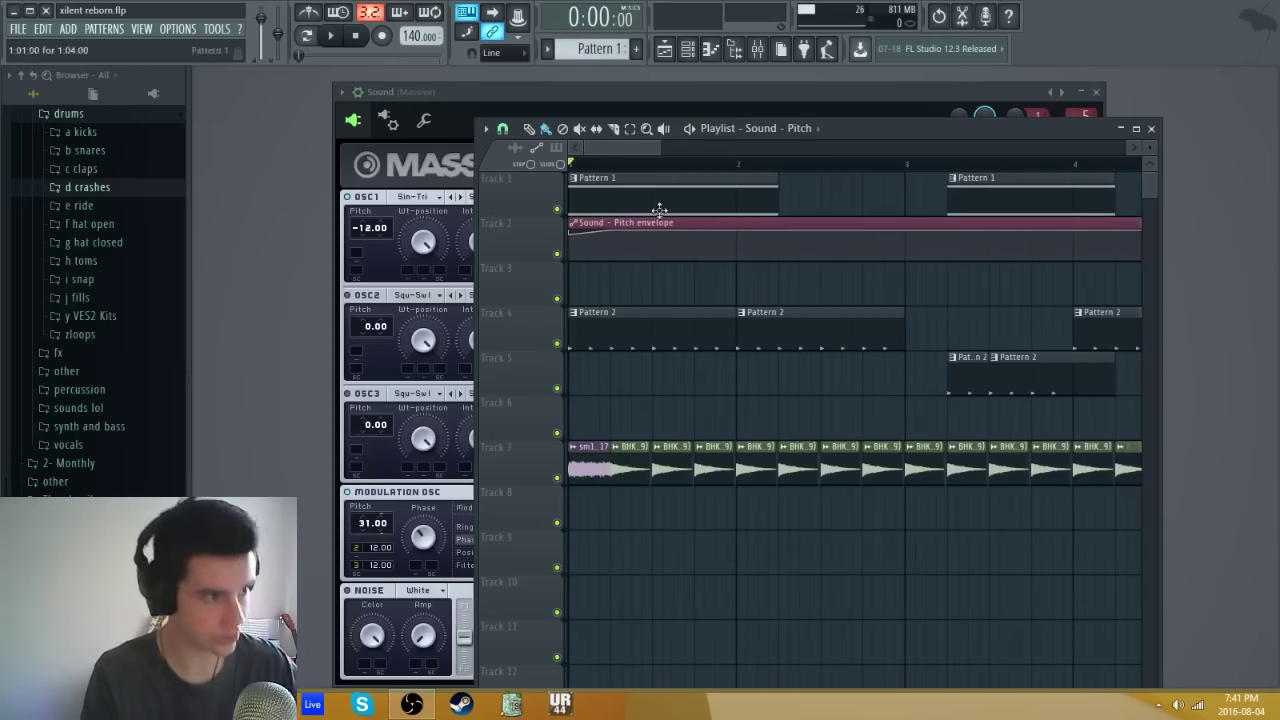
# Create an automation clip for Massive's Oct macro and show it in the playlist.
pyautogui.click(594, 105)
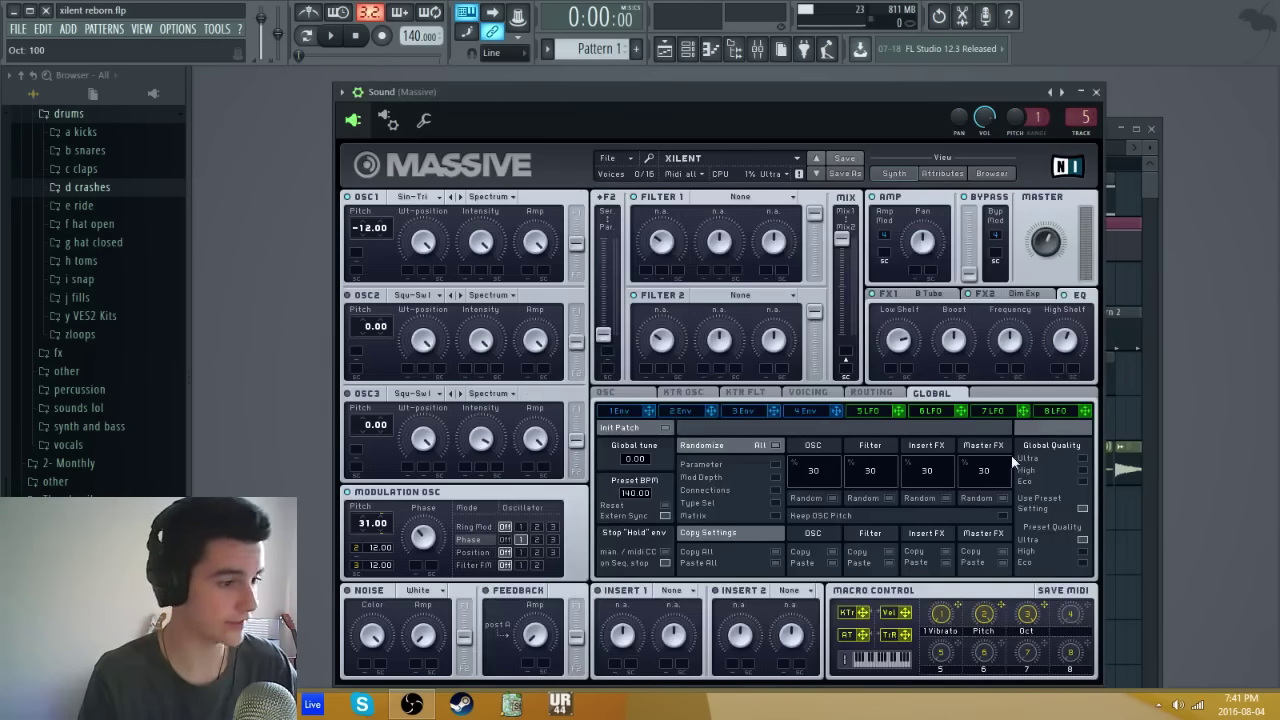
pyautogui.click(215, 29)
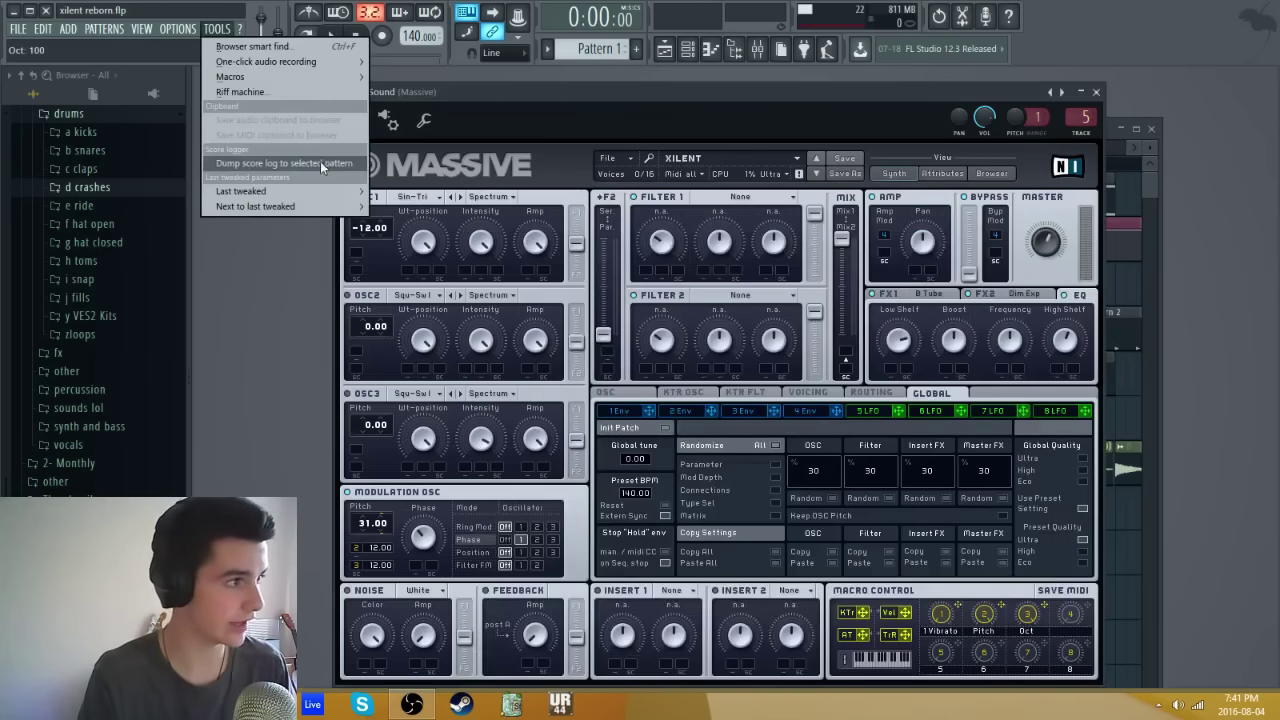
pyautogui.moveTo(279, 194)
pyautogui.click(490, 312)
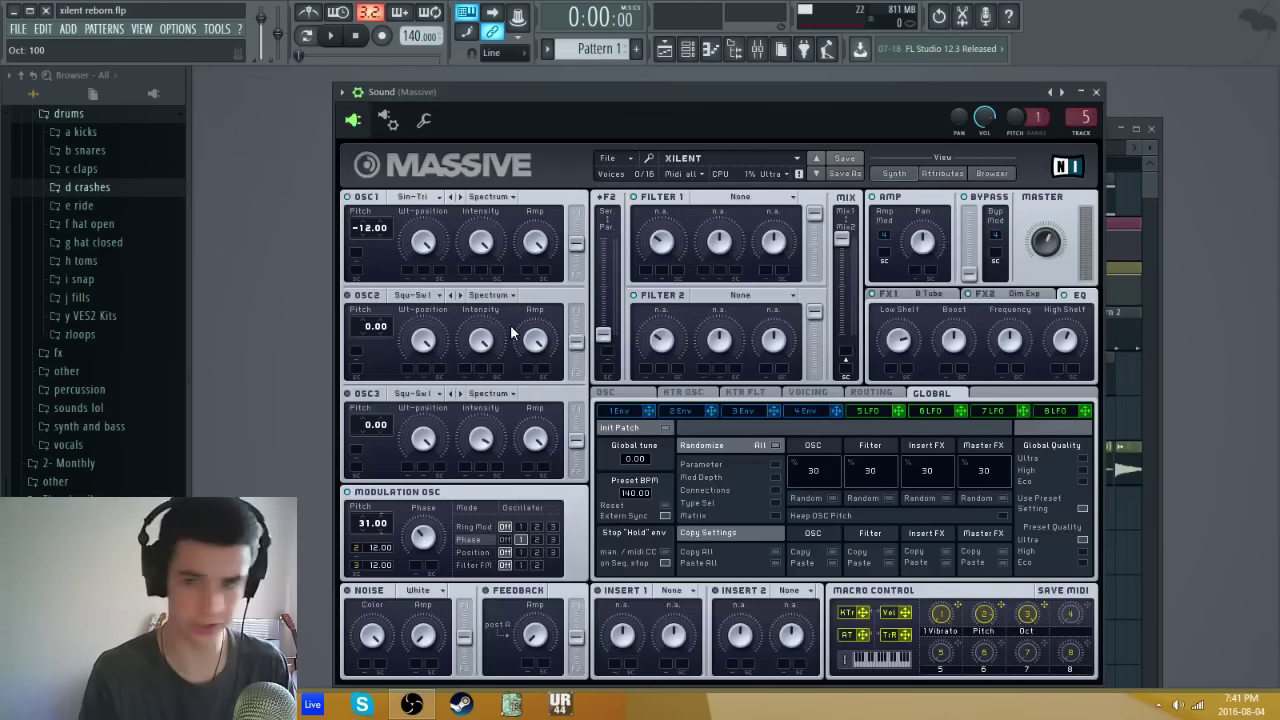
pyautogui.press('F5')
pyautogui.scroll(-4, 612, 178)
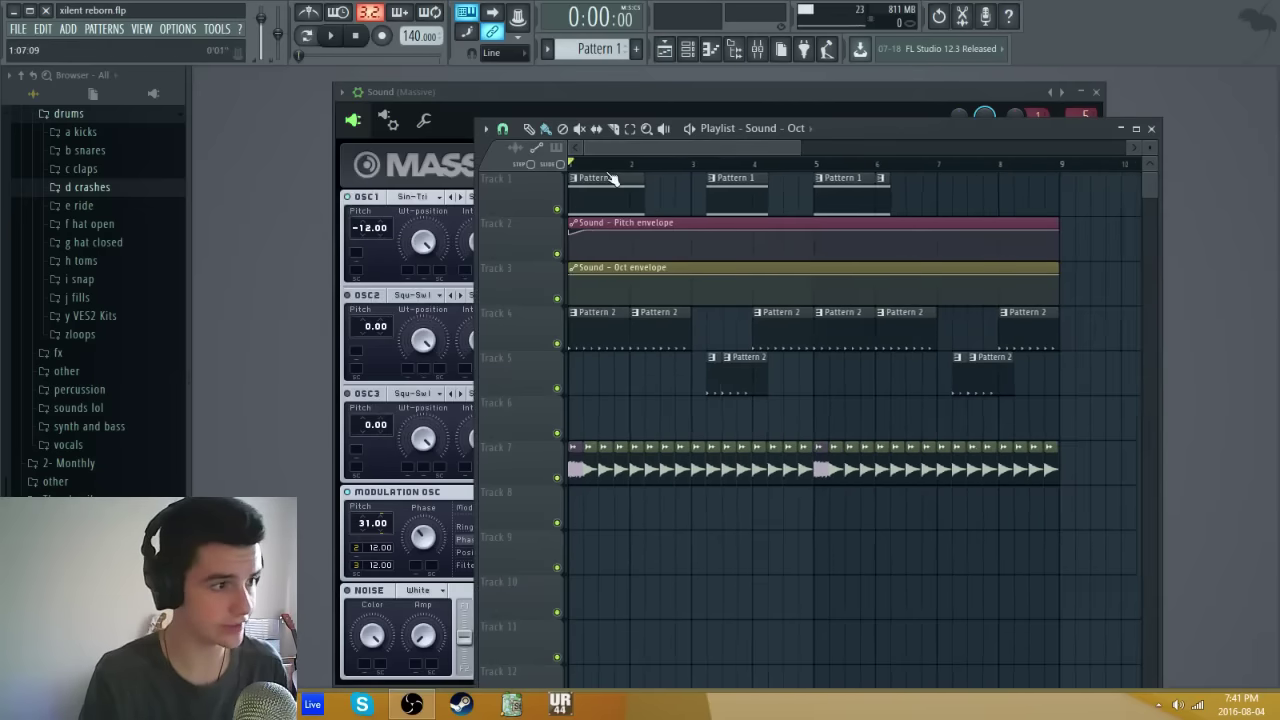
pyautogui.rightClick(660, 290)
pyautogui.rightClick(748, 243)
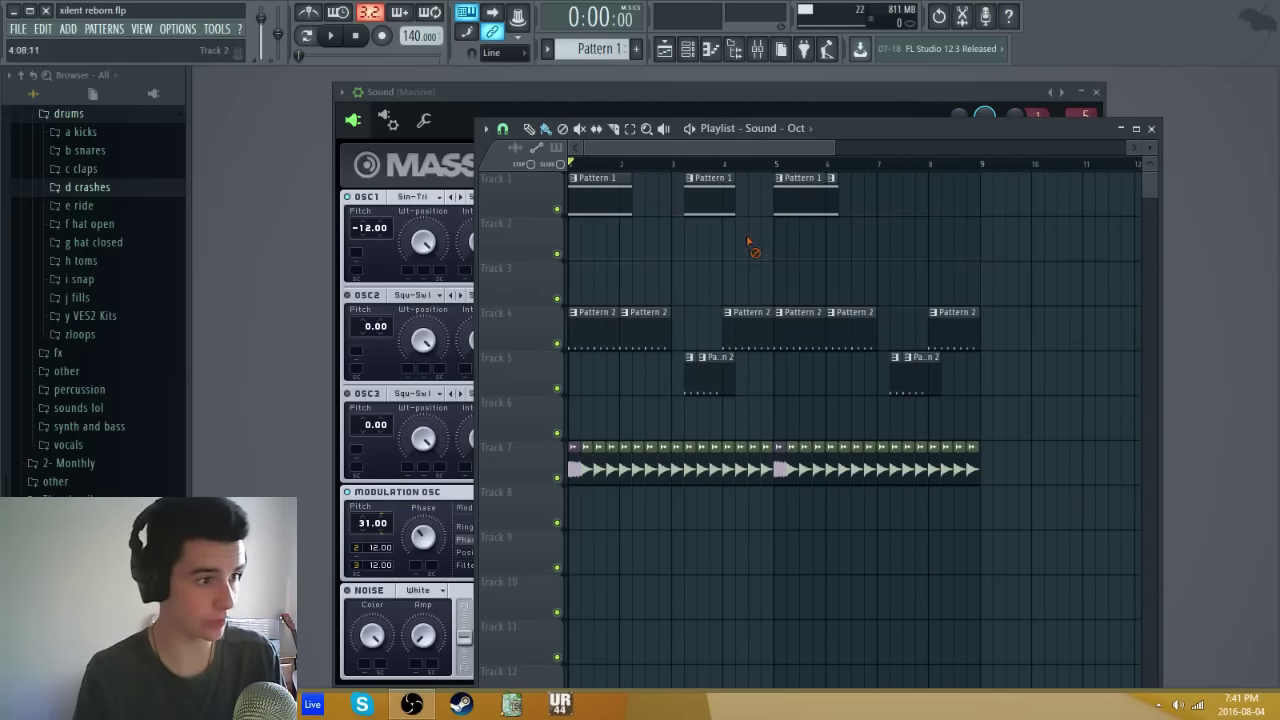
pyautogui.hotkey('ctrl', 'z')
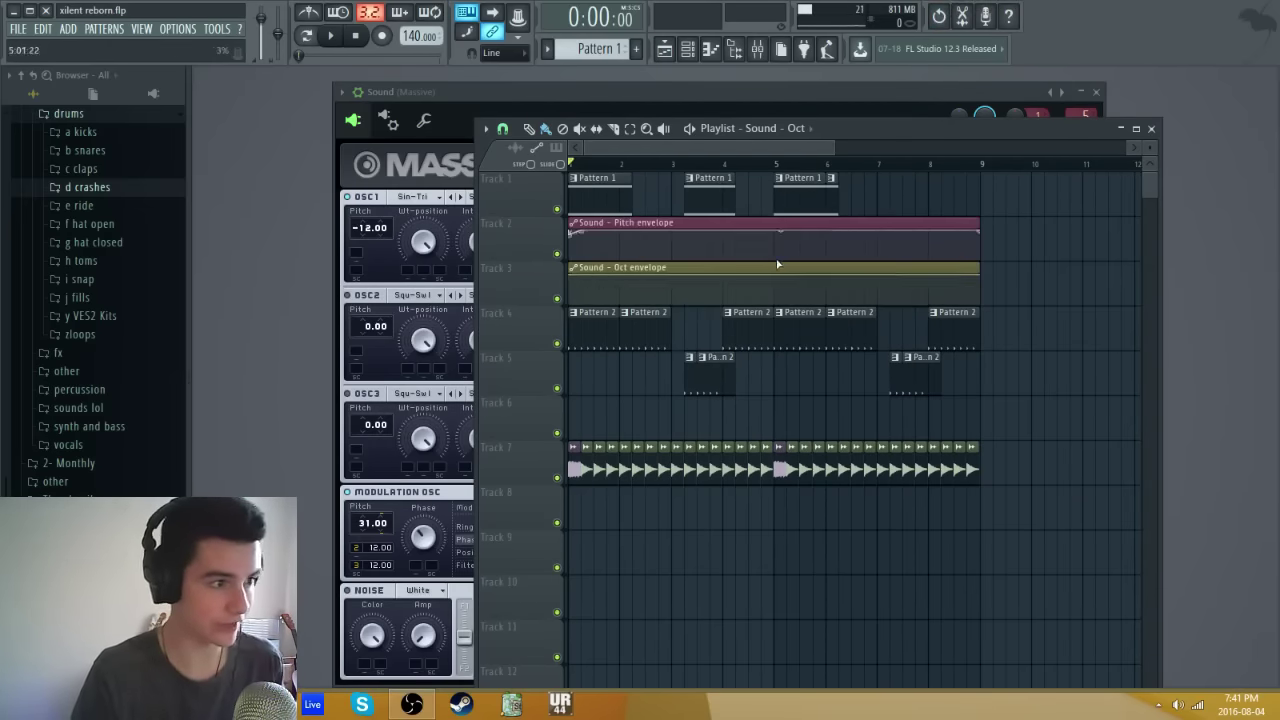
# Play the arrangement briefly from the Pattern 1 clip in bar 3.
pyautogui.click(694, 163)
pyautogui.scroll(3, 697, 163)
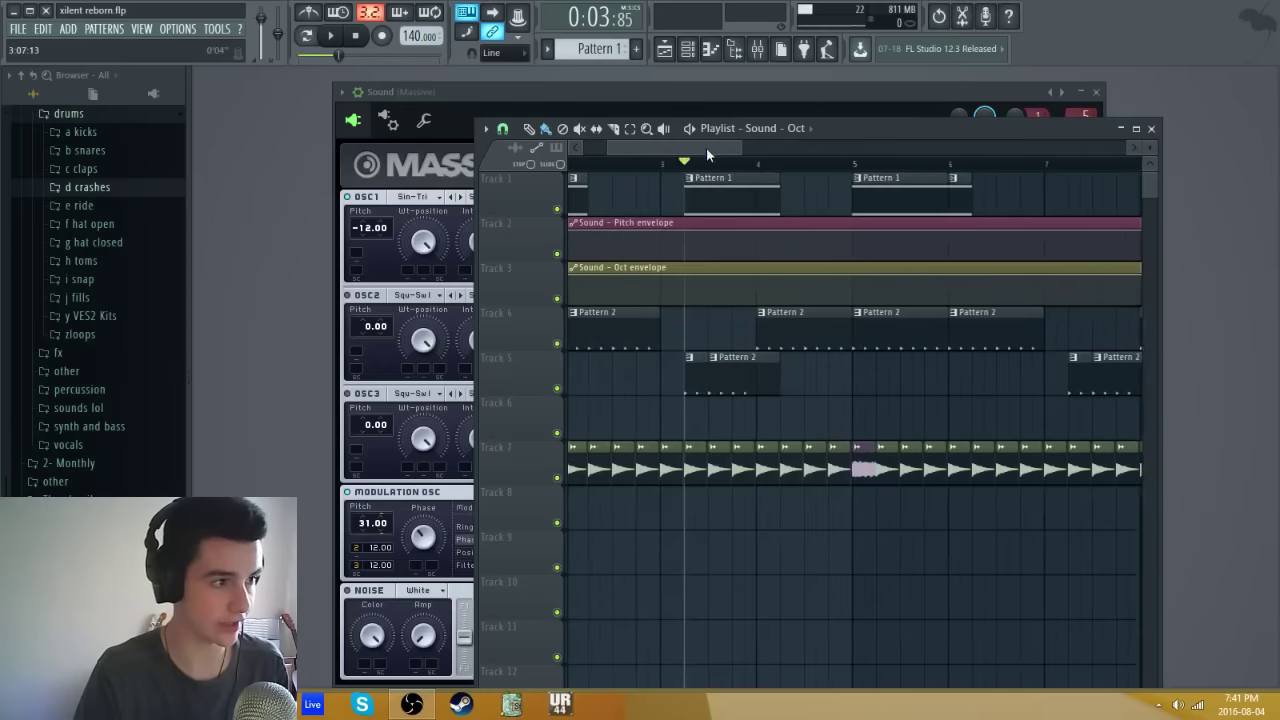
pyautogui.moveTo(707, 148); pyautogui.dragTo(723, 148)
pyautogui.press('space')
pyautogui.press('space')
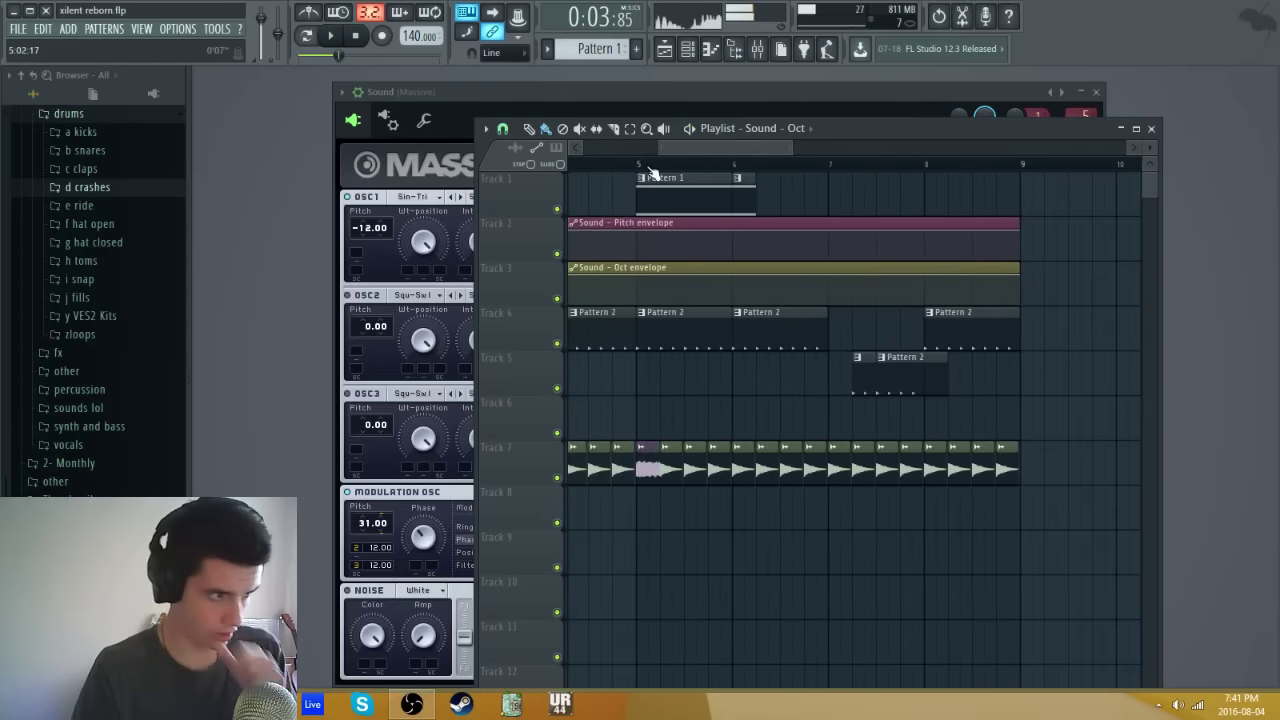
# Add a point to the Oct envelope at bar 5 and drop the level to the minimum from there to the clip's end.
pyautogui.scroll(-3, 651, 168)
pyautogui.scroll(-1, 651, 169)
pyautogui.rightClick(639, 276)
pyautogui.moveTo(640, 277); pyautogui.dragTo(651, 315)
pyautogui.moveTo(805, 280); pyautogui.dragTo(834, 352)
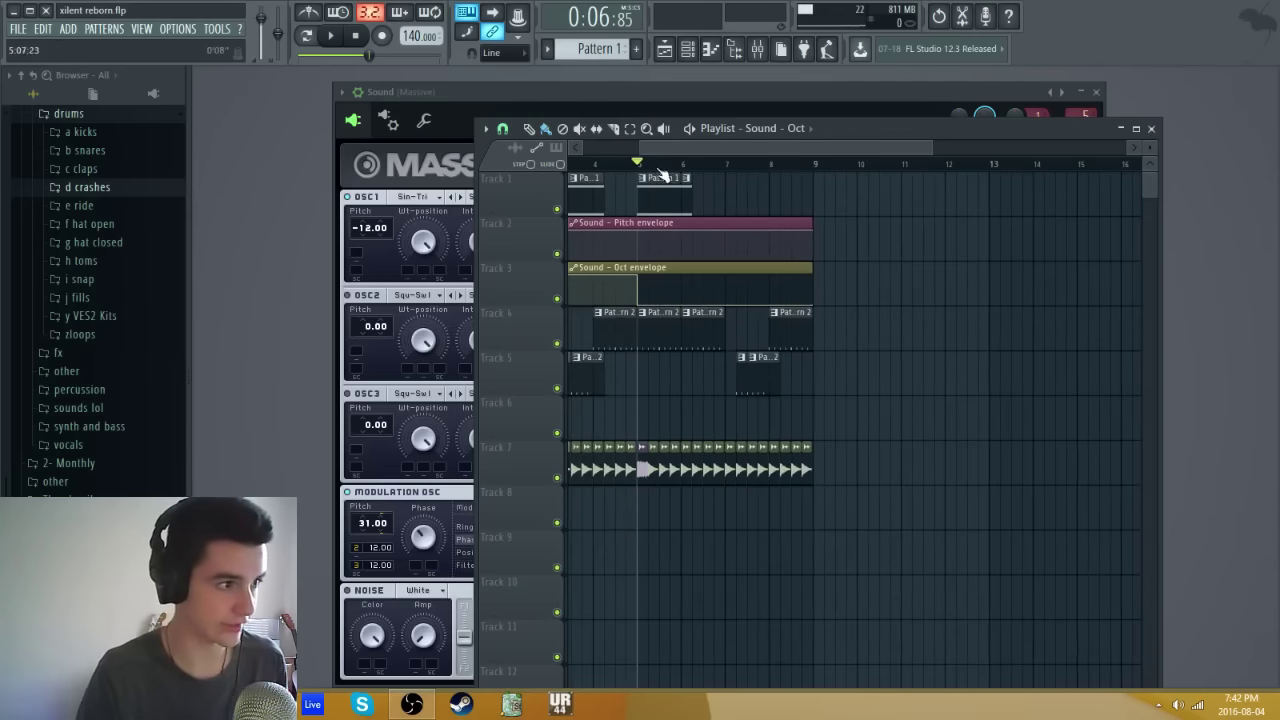
# Play the arrangement from bar 5 to hear the octave drop, and return the playhead to the start.
pyautogui.scroll(1, 661, 175)
pyautogui.scroll(1, 694, 150)
pyautogui.press('space')
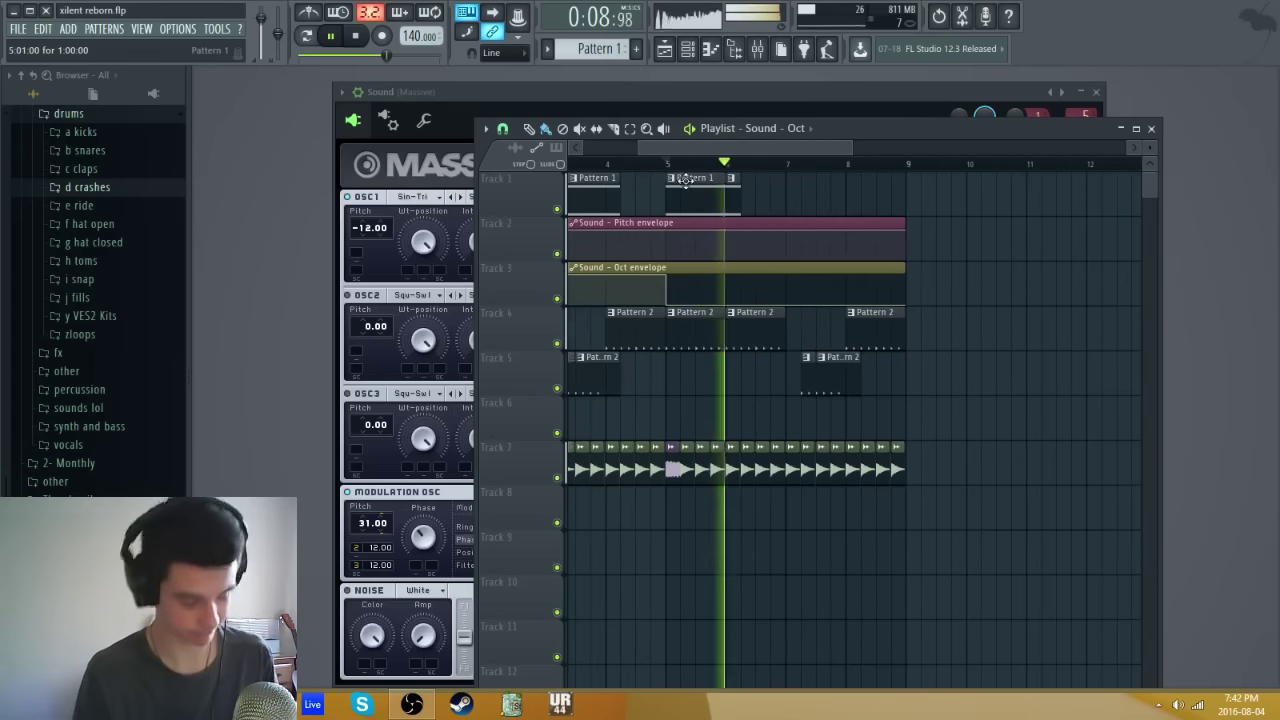
pyautogui.press('space')
pyautogui.scroll(-2, 722, 162)
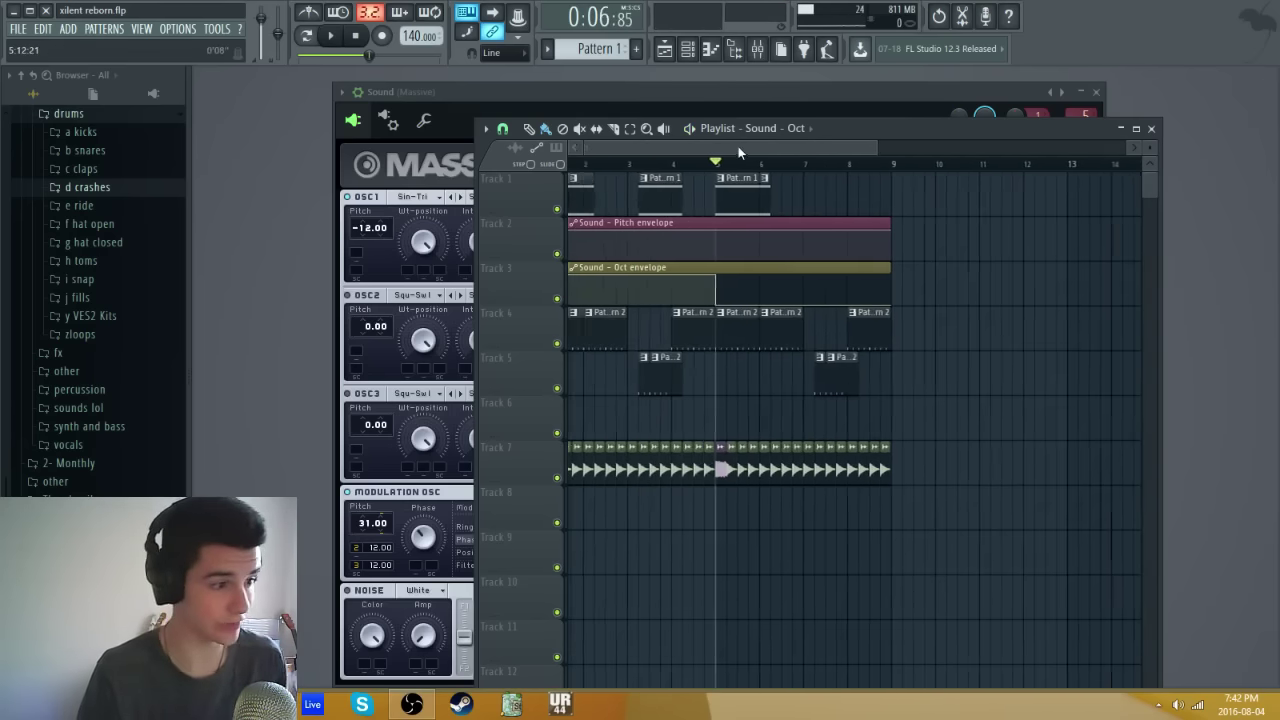
pyautogui.moveTo(738, 163); pyautogui.dragTo(290, 161)
# Open the Soundgoodizer effect on the Massive mixer track.
pyautogui.press('F9')
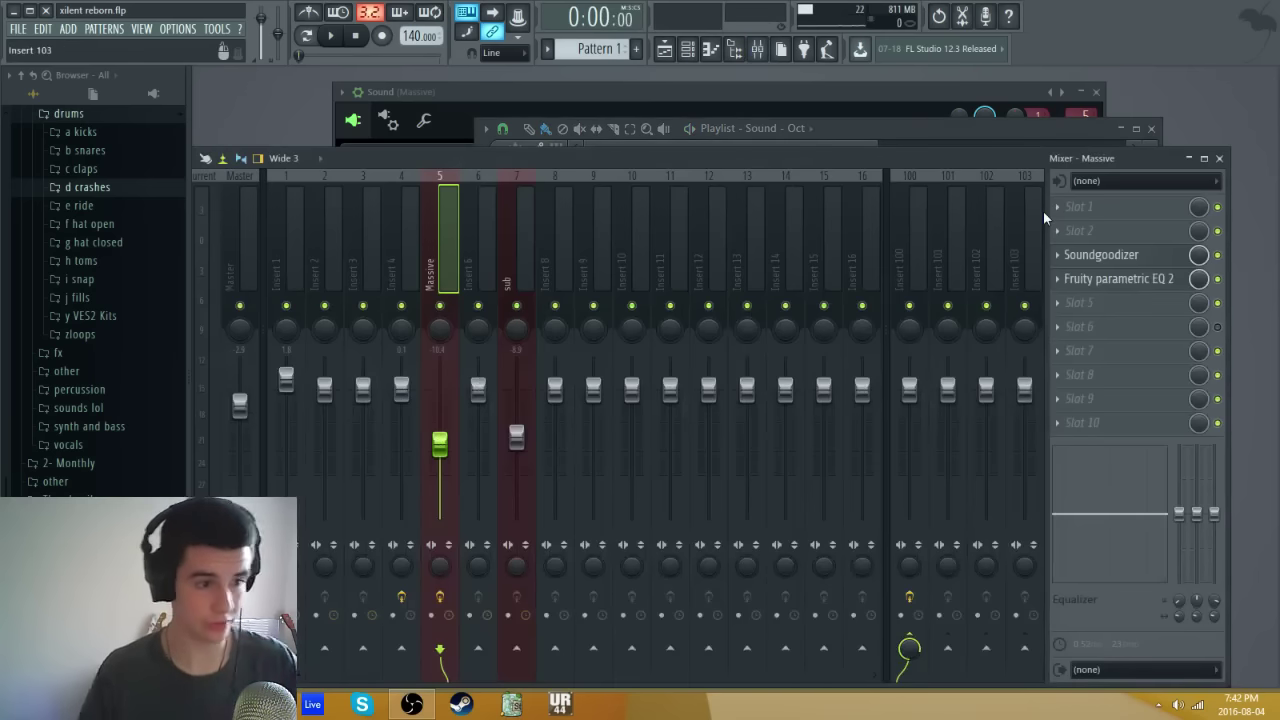
pyautogui.click(1110, 256)
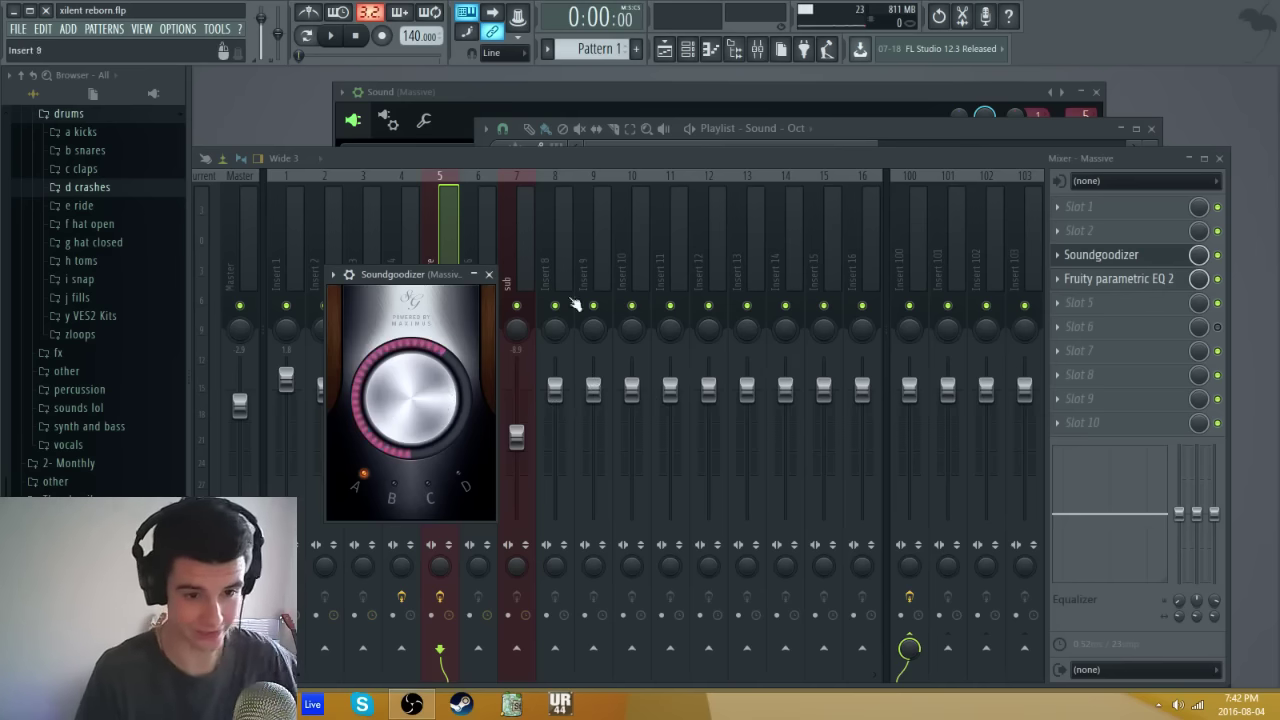
# Open Fruity parametric EQ 2 on the Massive mixer track, examine its low cut, low shelf, mid dips and high band, and close it.
pyautogui.click(1133, 282)
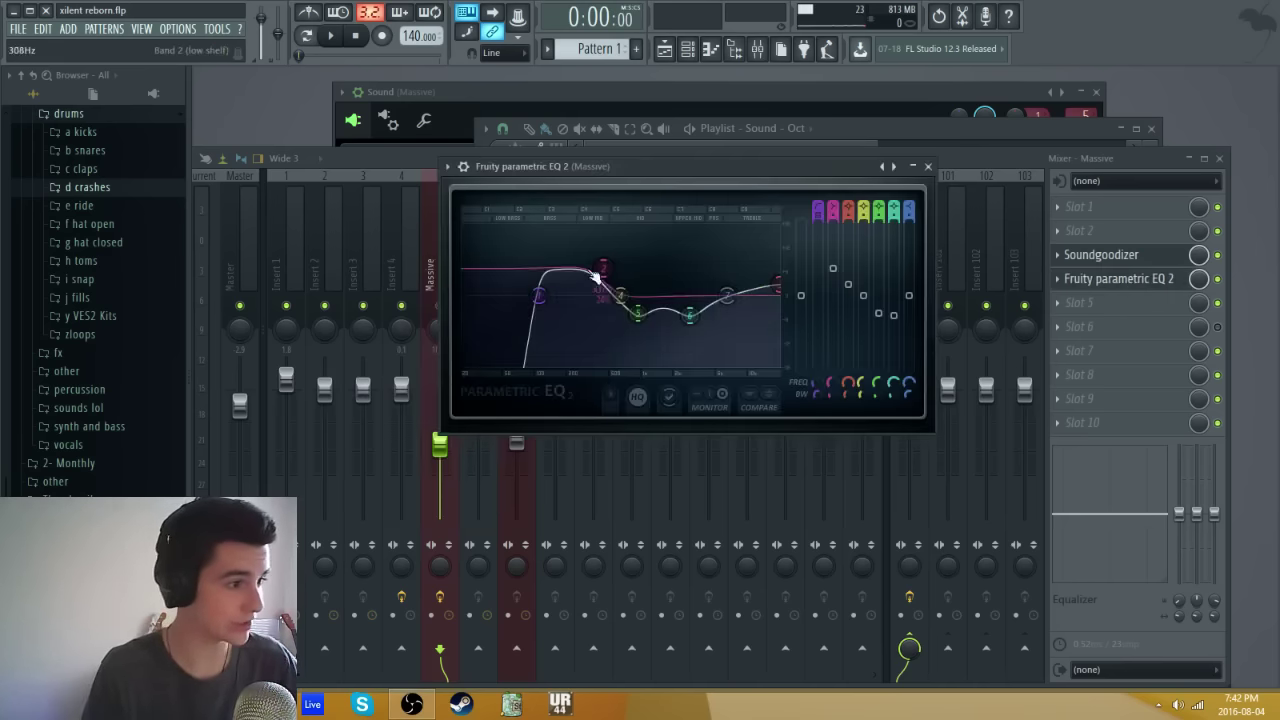
pyautogui.moveTo(538, 297)
pyautogui.mouseDown()
pyautogui.moveTo(577, 291)
pyautogui.moveTo(533, 305)
pyautogui.mouseUp()
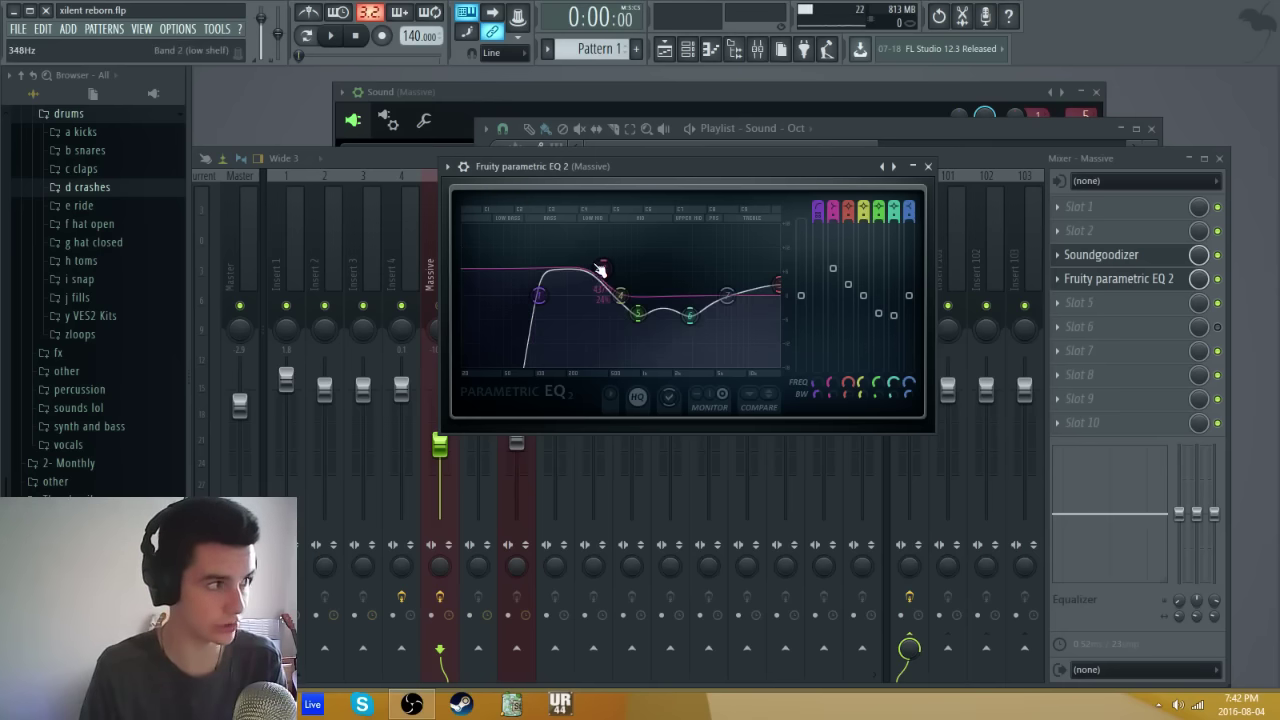
pyautogui.moveTo(614, 277)
pyautogui.mouseDown()
pyautogui.moveTo(594, 286)
pyautogui.moveTo(600, 272)
pyautogui.moveTo(608, 288)
pyautogui.moveTo(605, 269)
pyautogui.mouseUp()
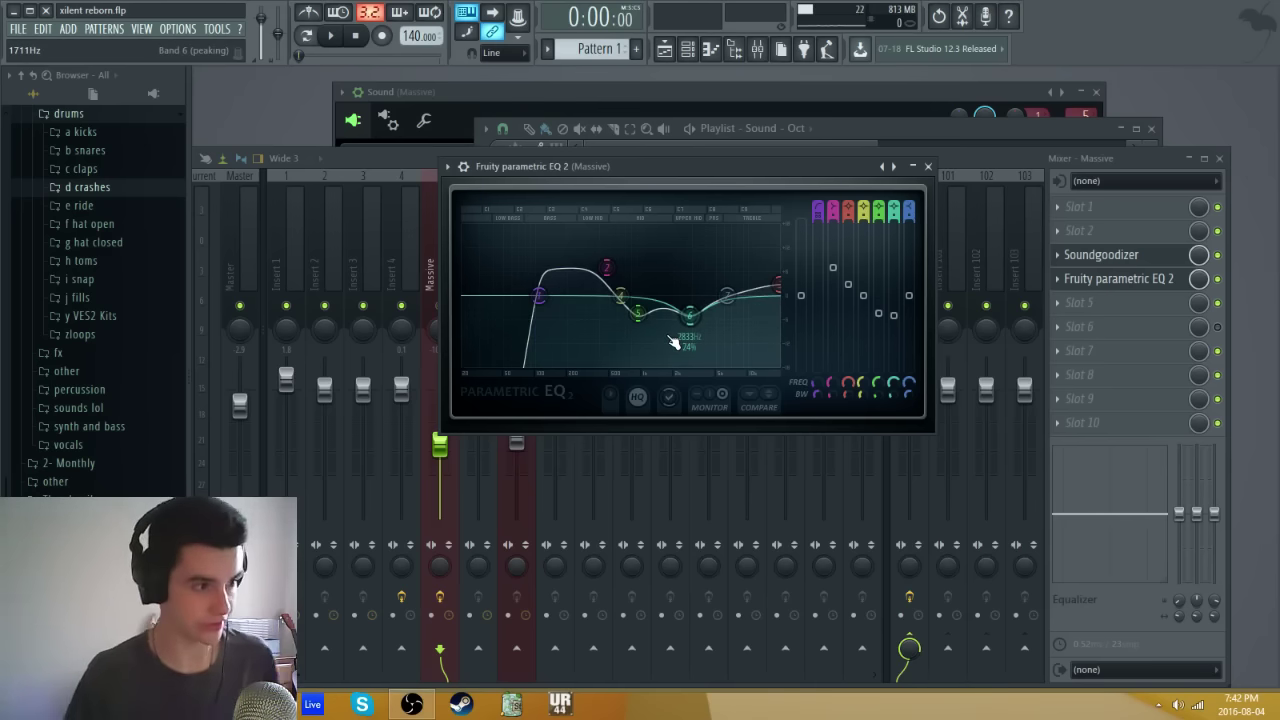
pyautogui.moveTo(637, 314)
pyautogui.mouseDown()
pyautogui.moveTo(608, 281)
pyautogui.moveTo(634, 294)
pyautogui.moveTo(640, 316)
pyautogui.mouseUp()
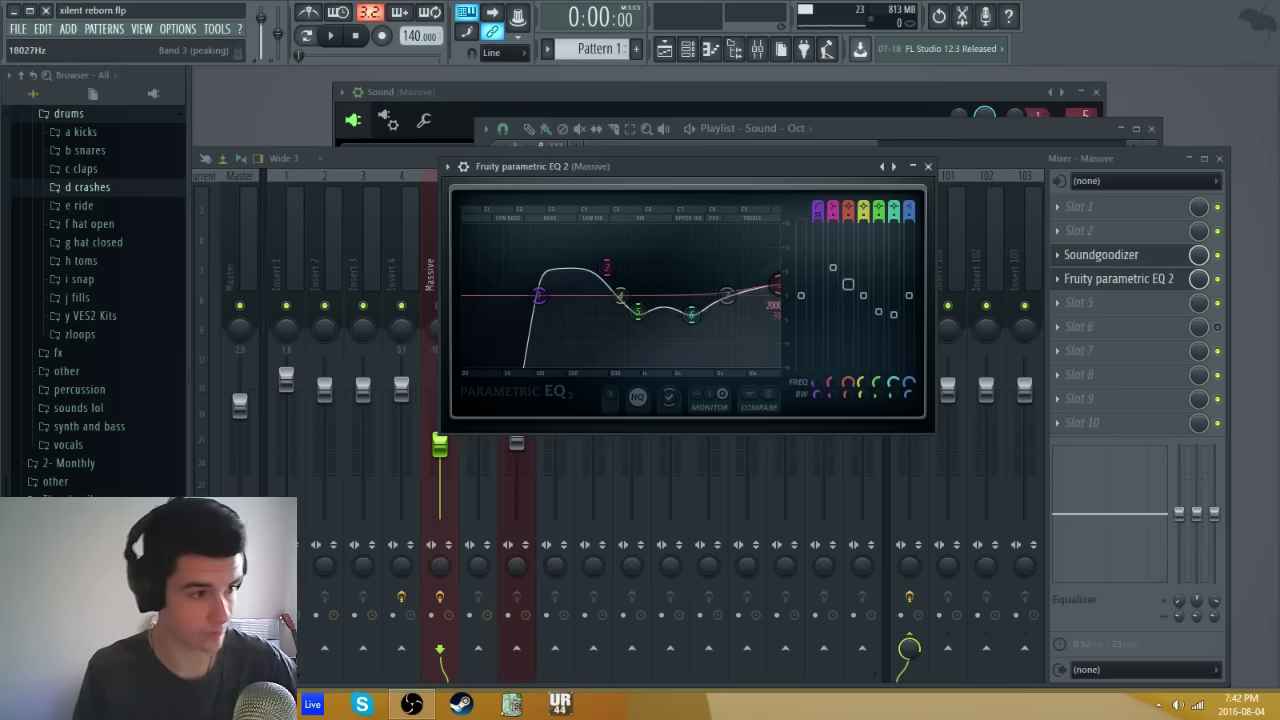
pyautogui.click(928, 166)
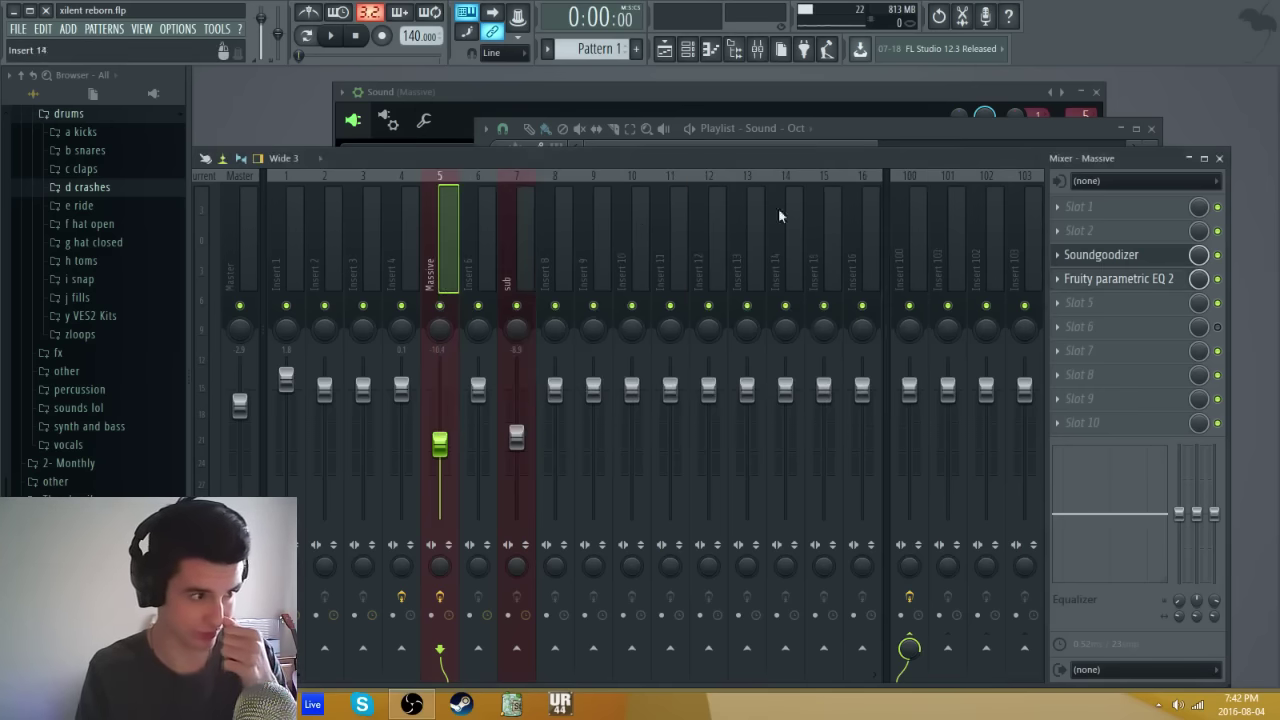
# Close the mixer and playlist so that only the Massive synth window stays open.
pyautogui.press('Escape')
pyautogui.press('Escape')
pyautogui.press('Escape')
pyautogui.press('Escape')
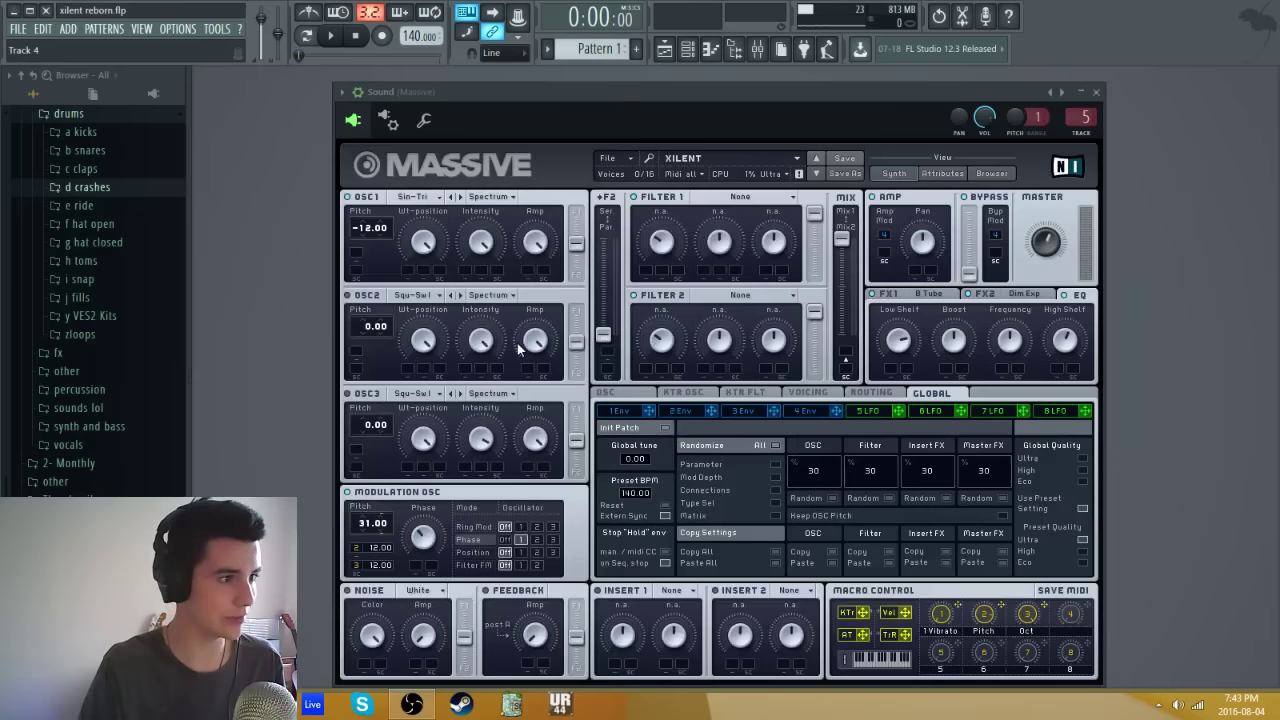